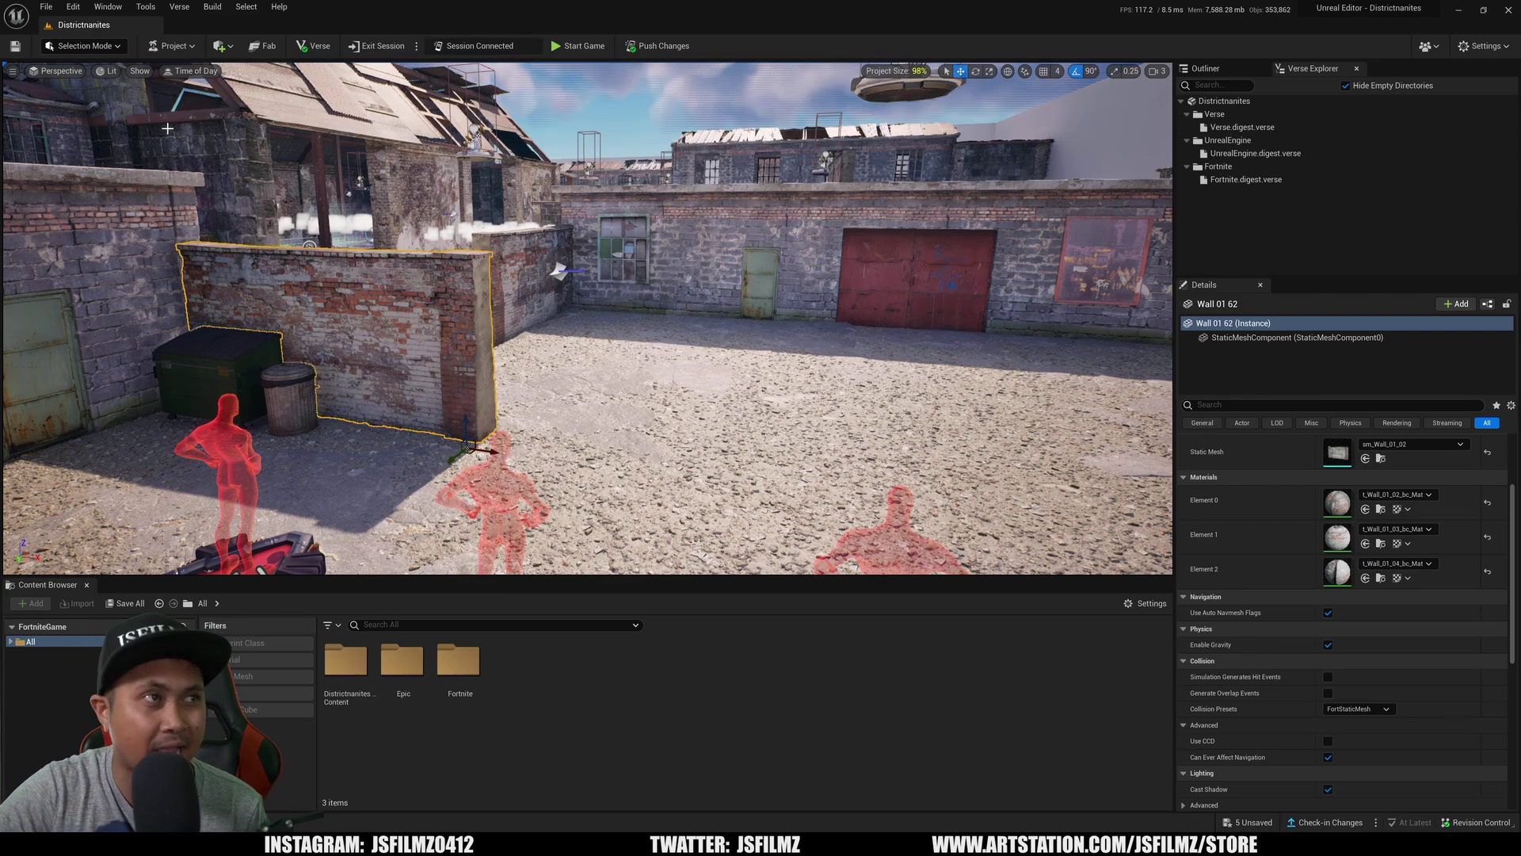
Save the pending capture areas and upload a private version hidden from the Creator Portal.
key(alt+Tab)
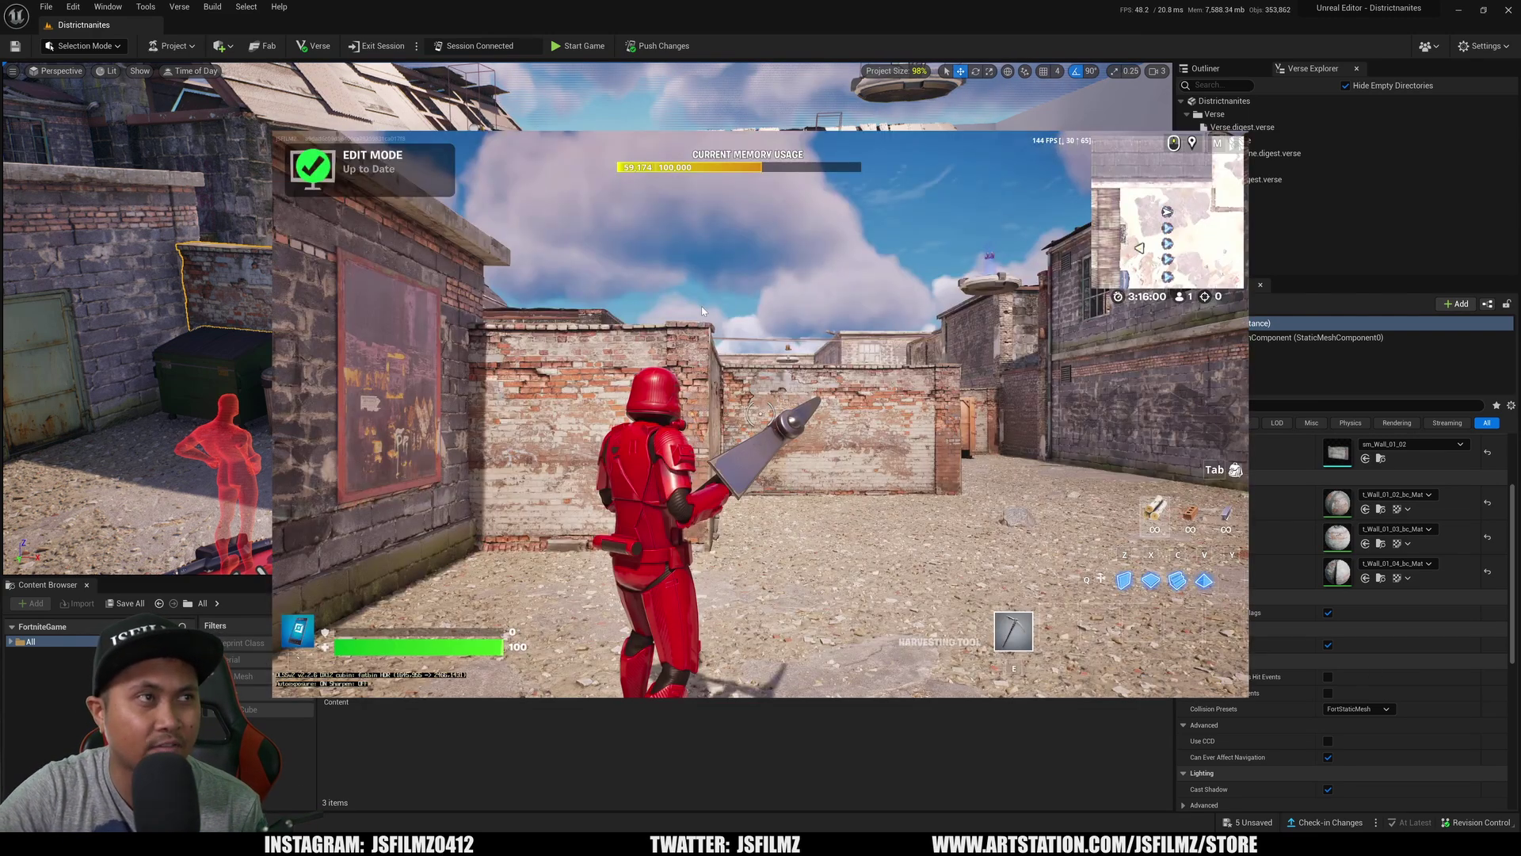
key(alt+Tab)
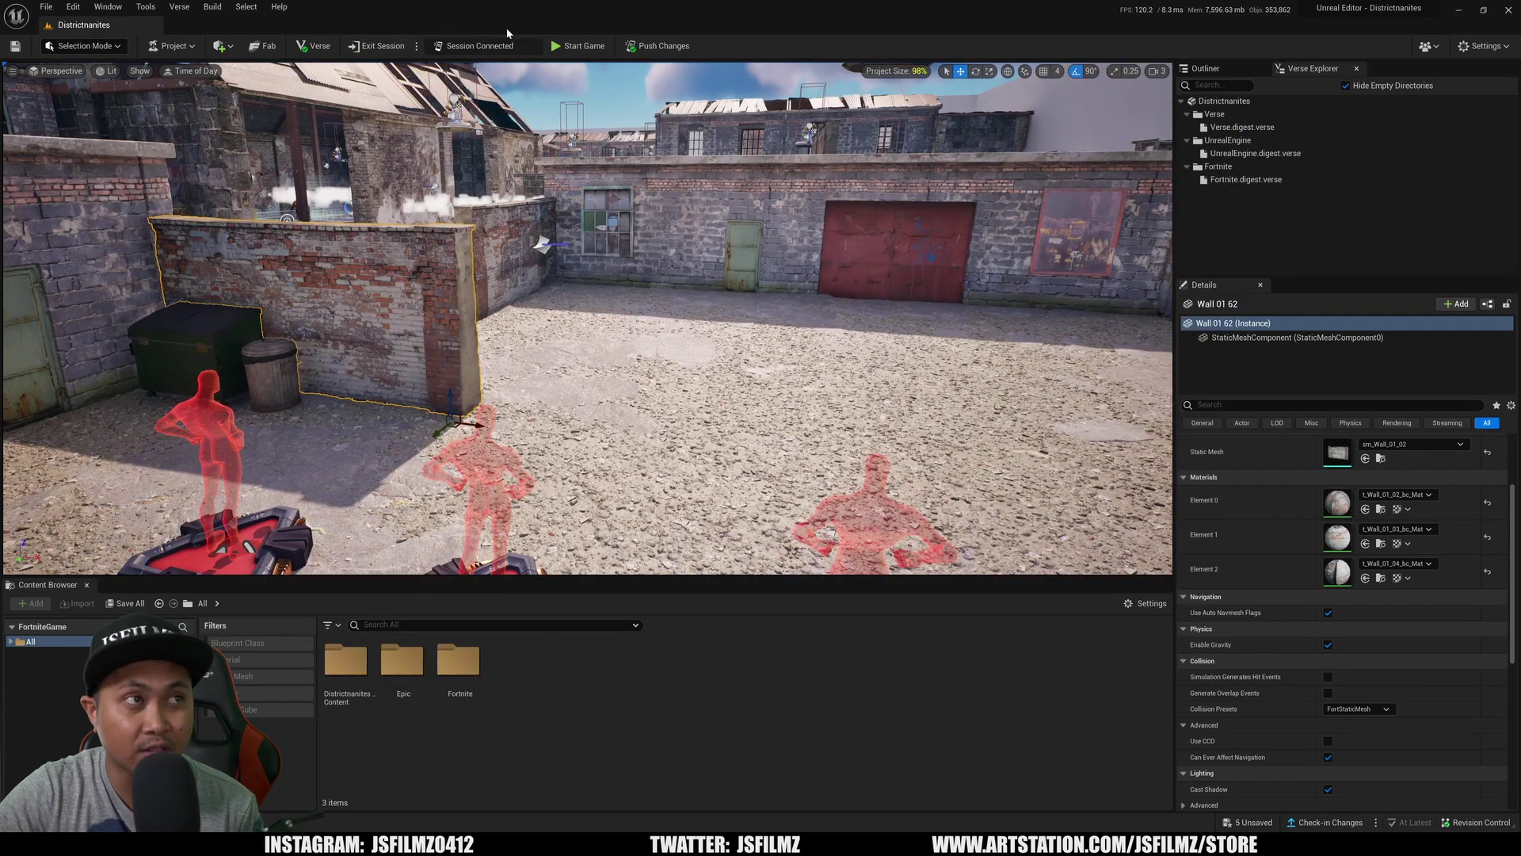
click(173, 45)
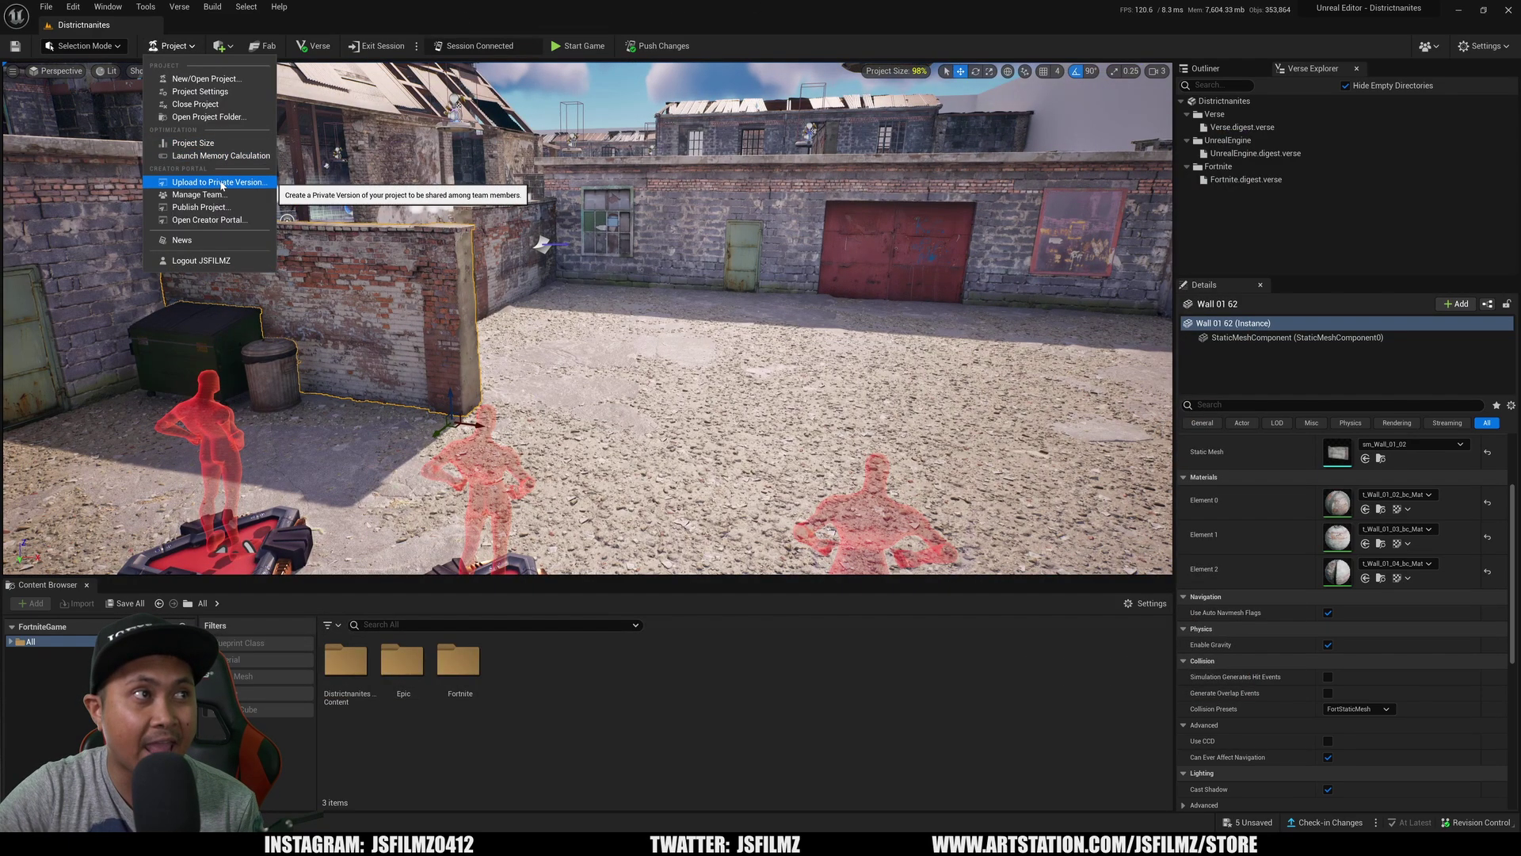
click(207, 181)
click(848, 486)
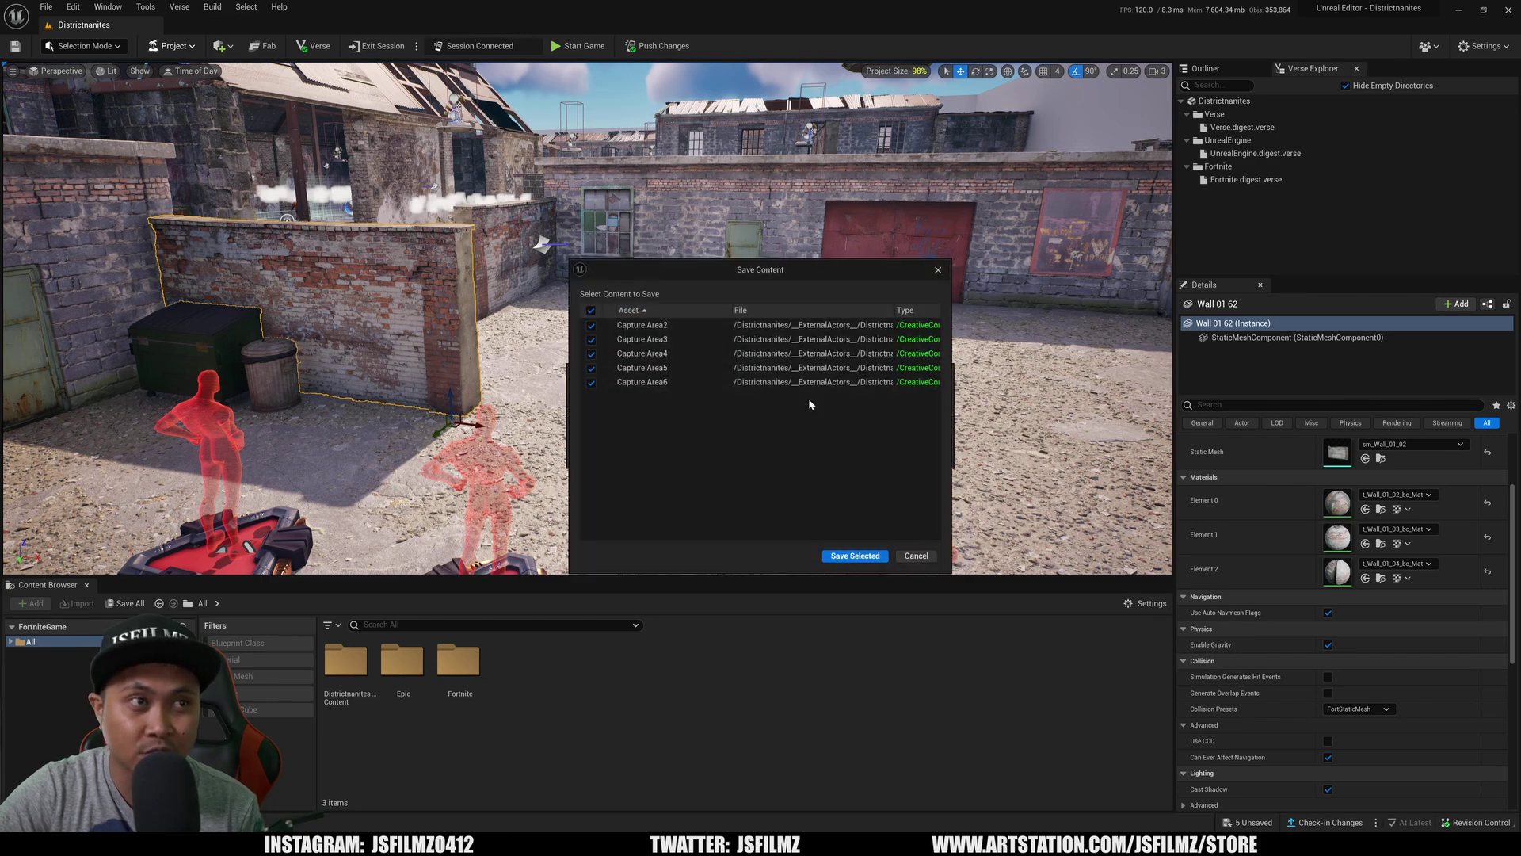
click(853, 556)
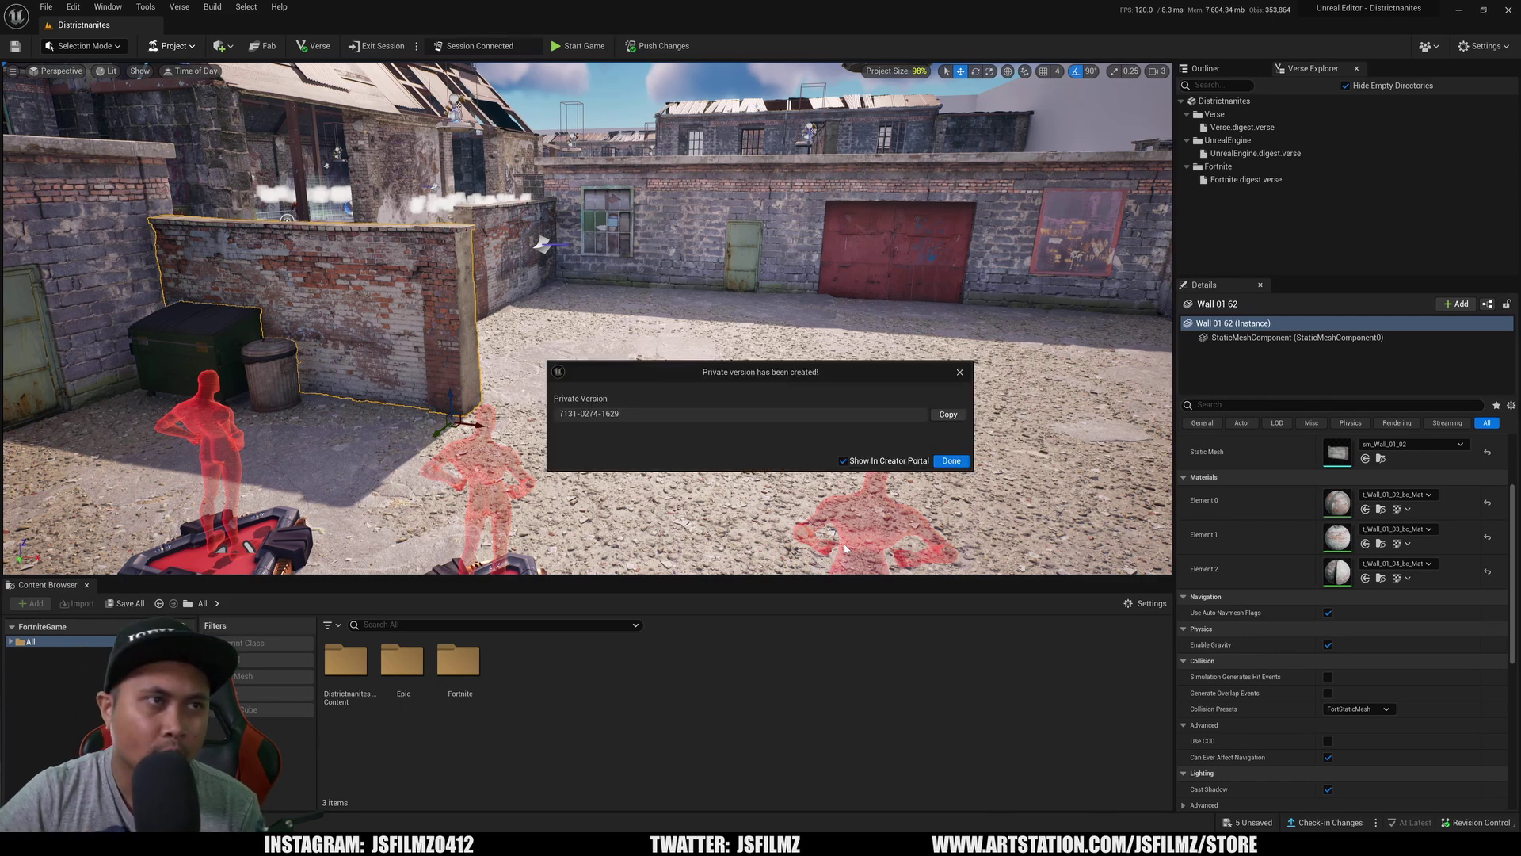
click(843, 460)
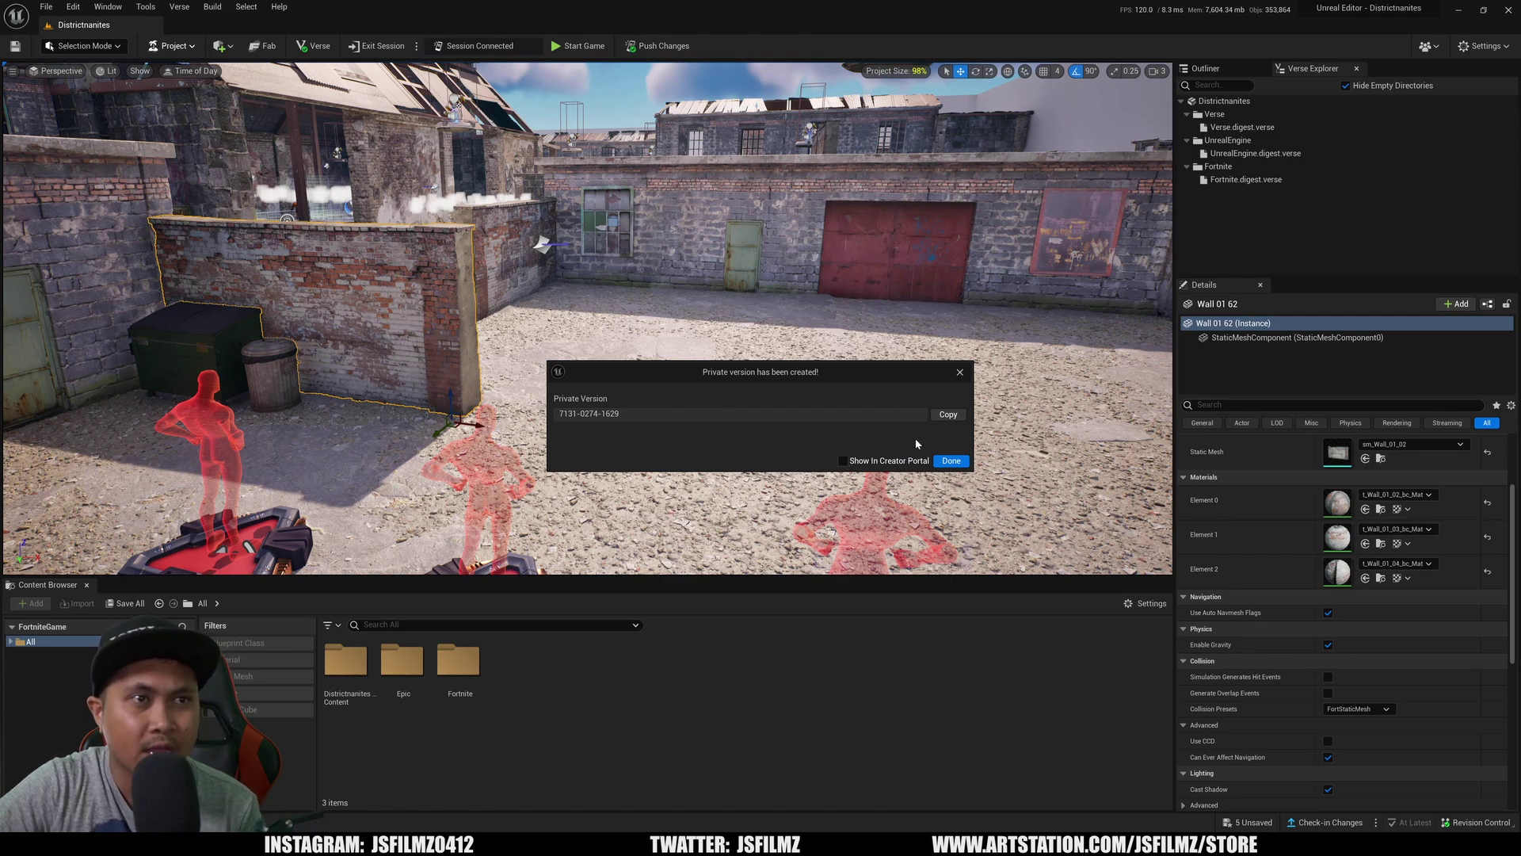
click(952, 461)
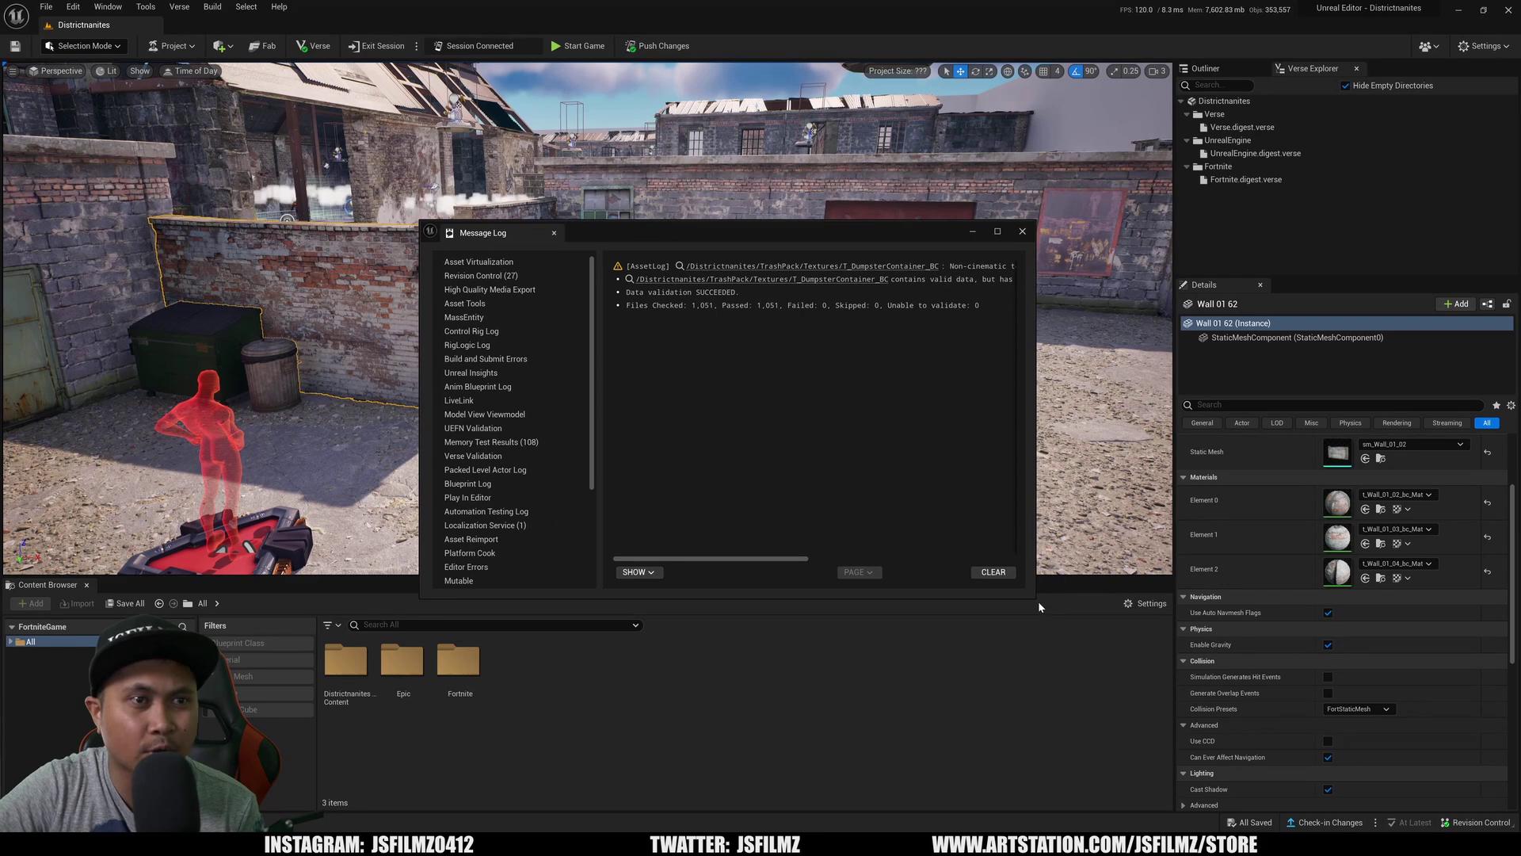
Enlarge and reposition the Message Log to show 1,051 files checked and passed, 0 failed.
drag(1039, 607, 1174, 735)
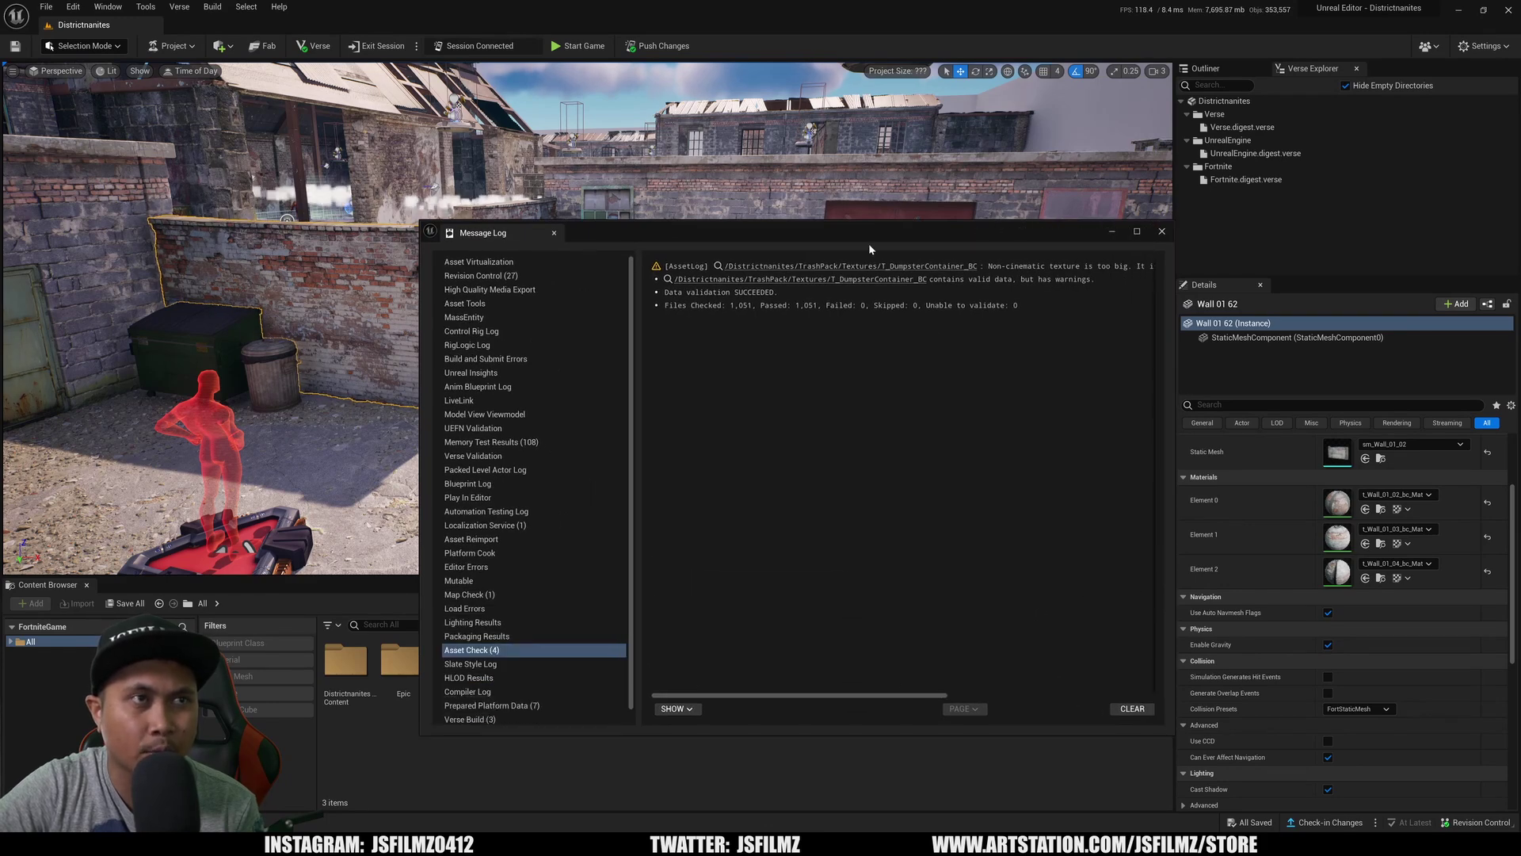
drag(868, 244, 766, 229)
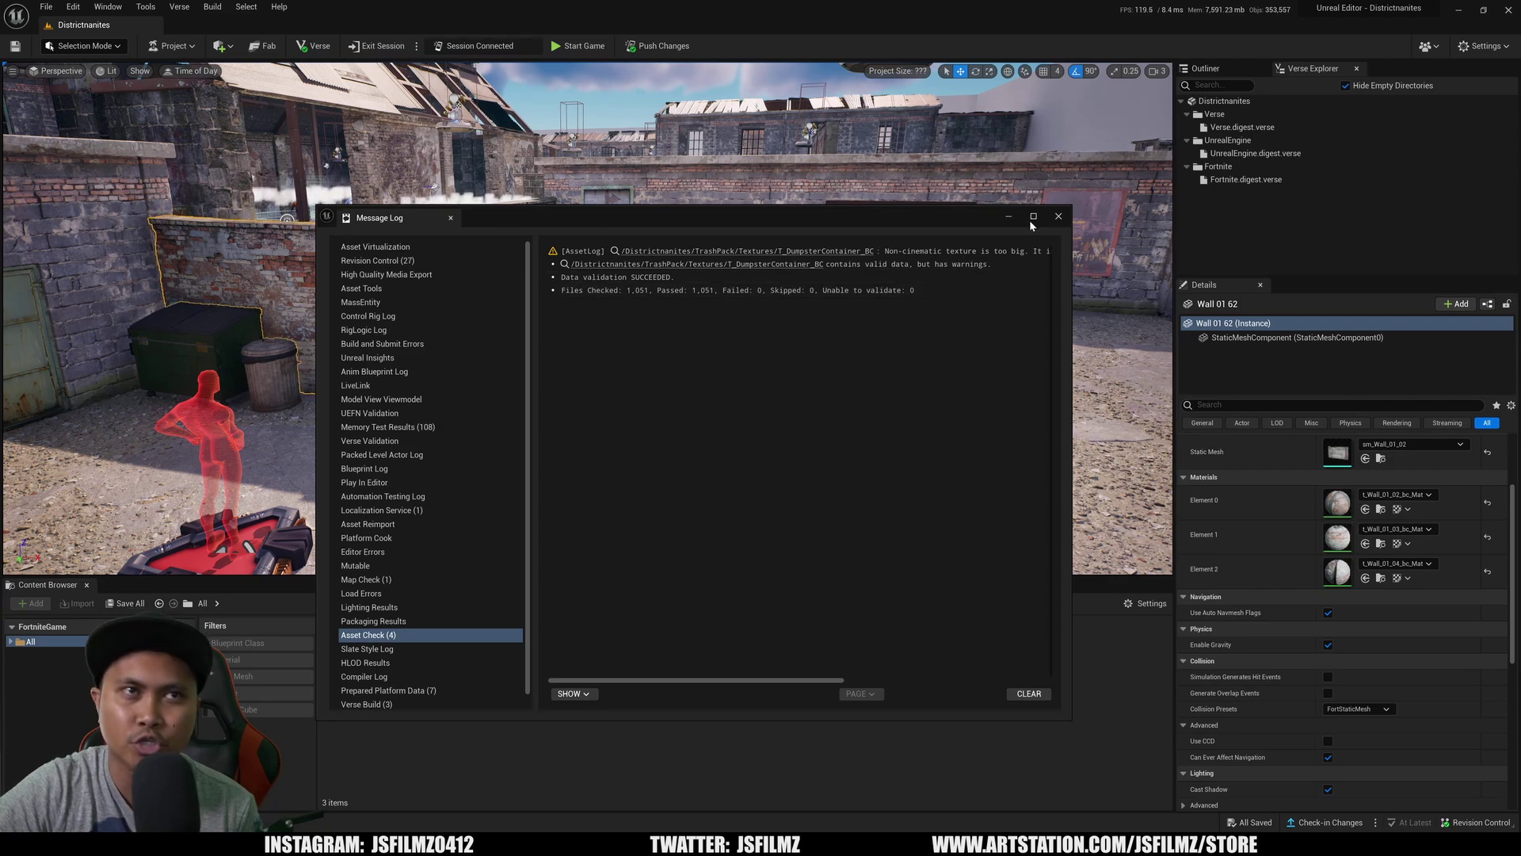
Close the log, playtest as the SMG class, then end the match and dismiss victory.
click(1059, 216)
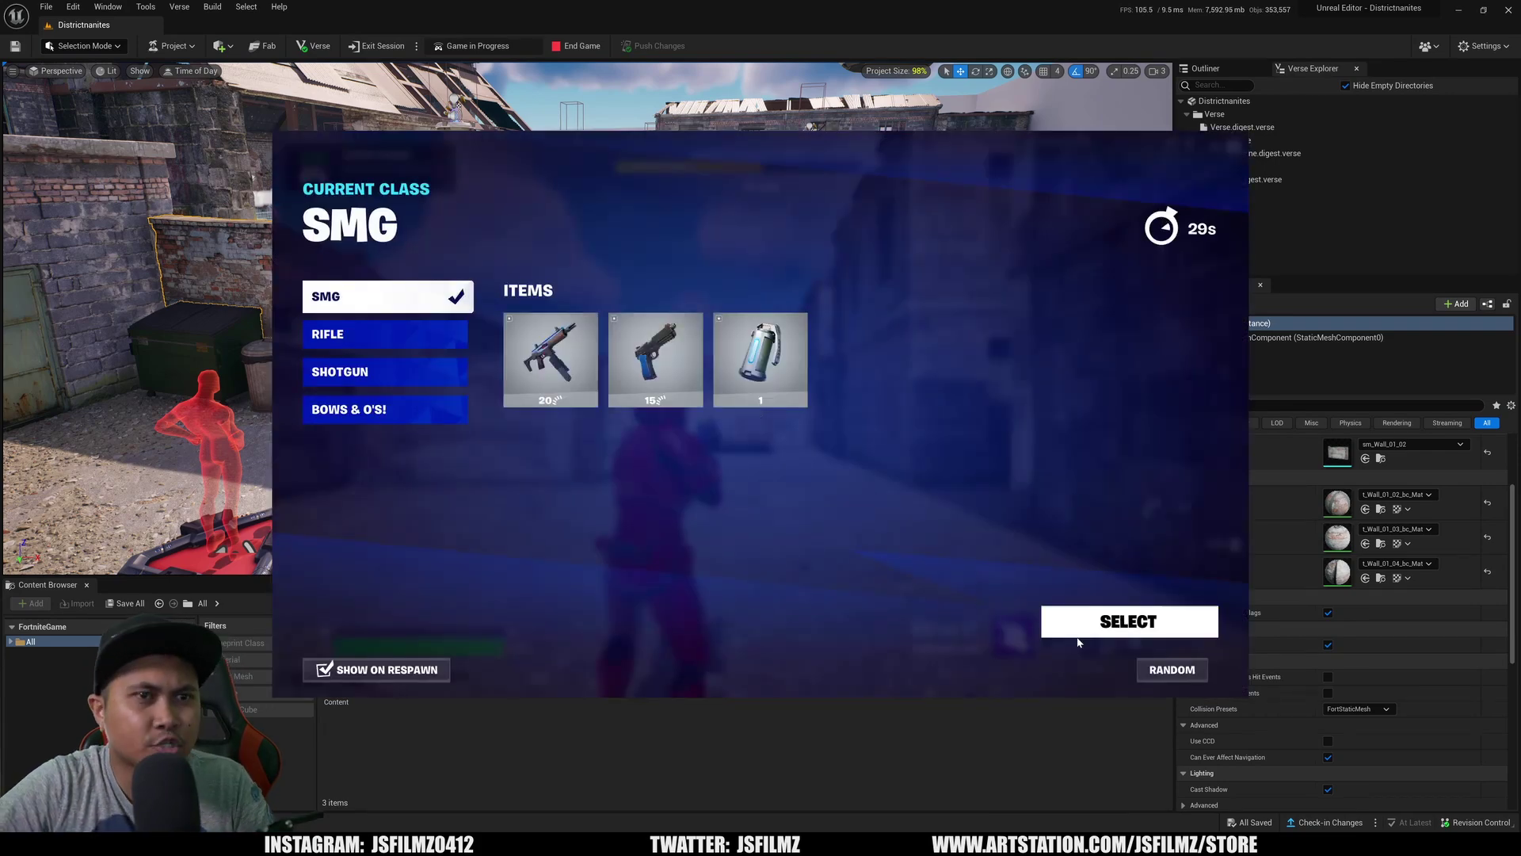
click(1130, 618)
key(Escape)
click(587, 452)
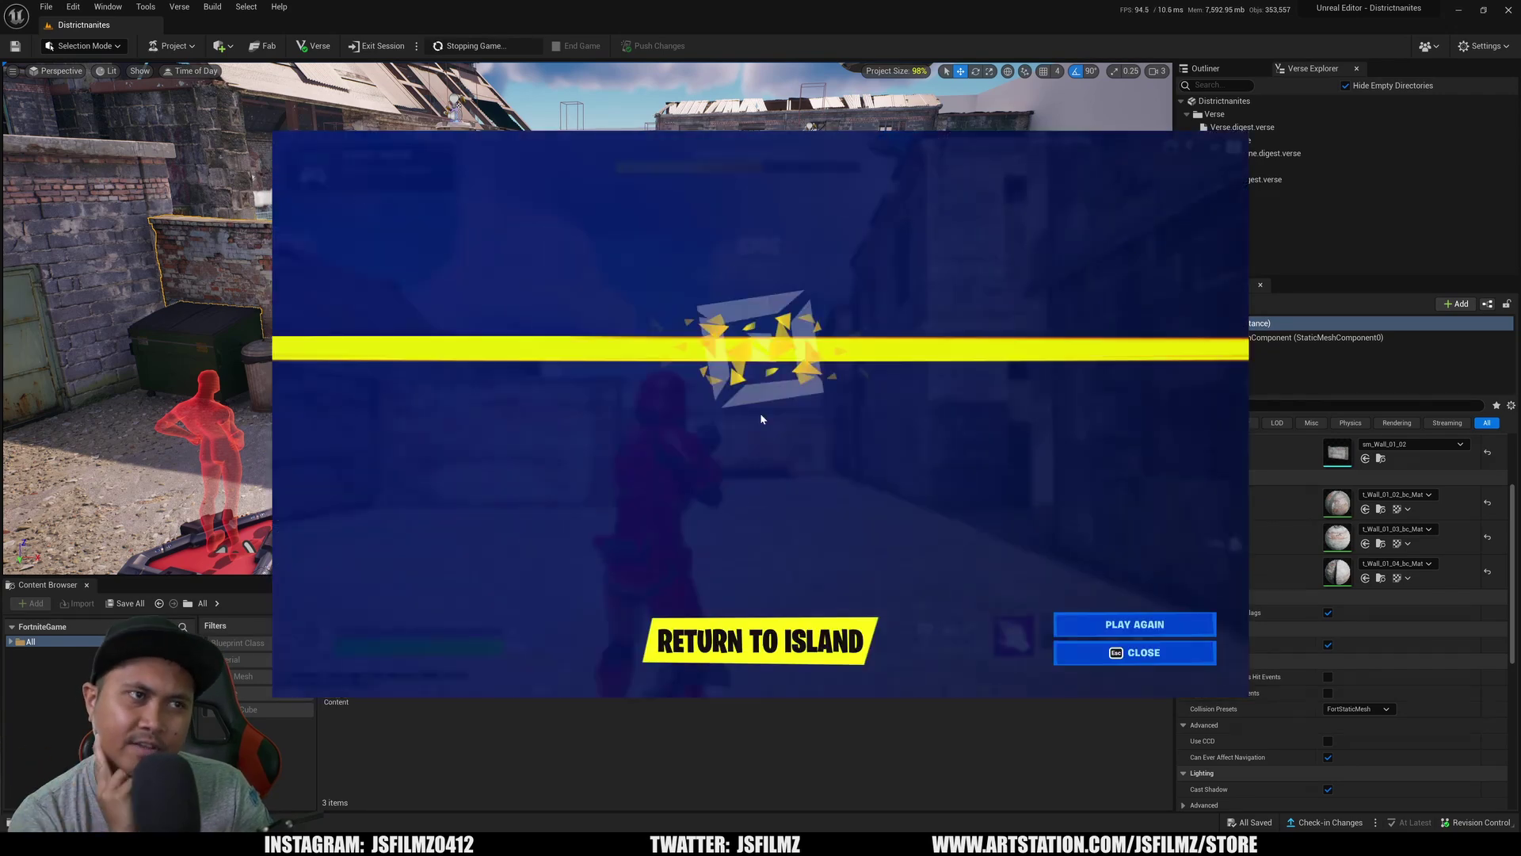
click(1060, 651)
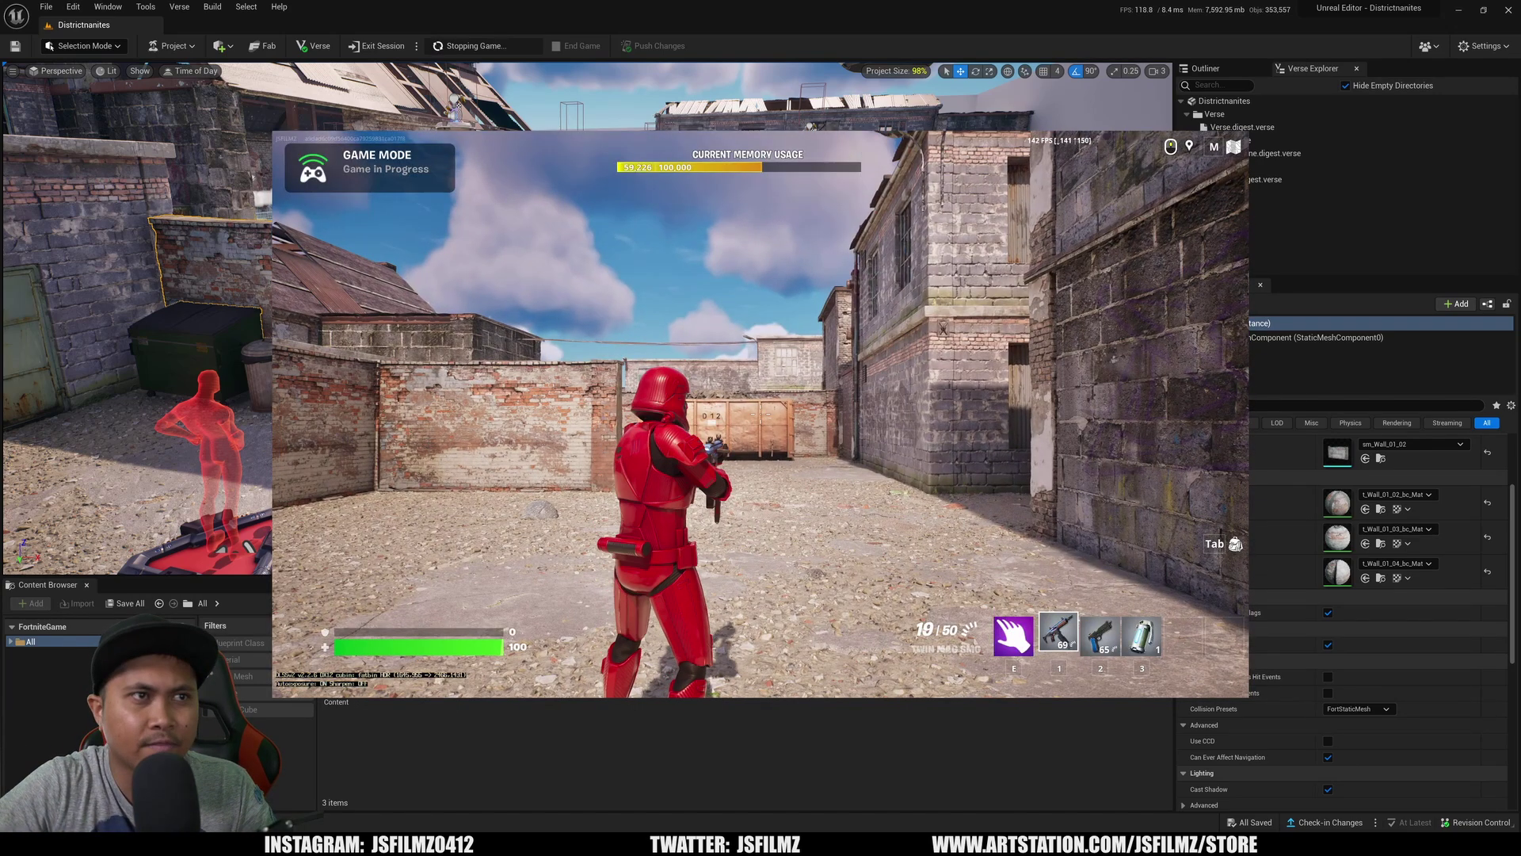
key(w)
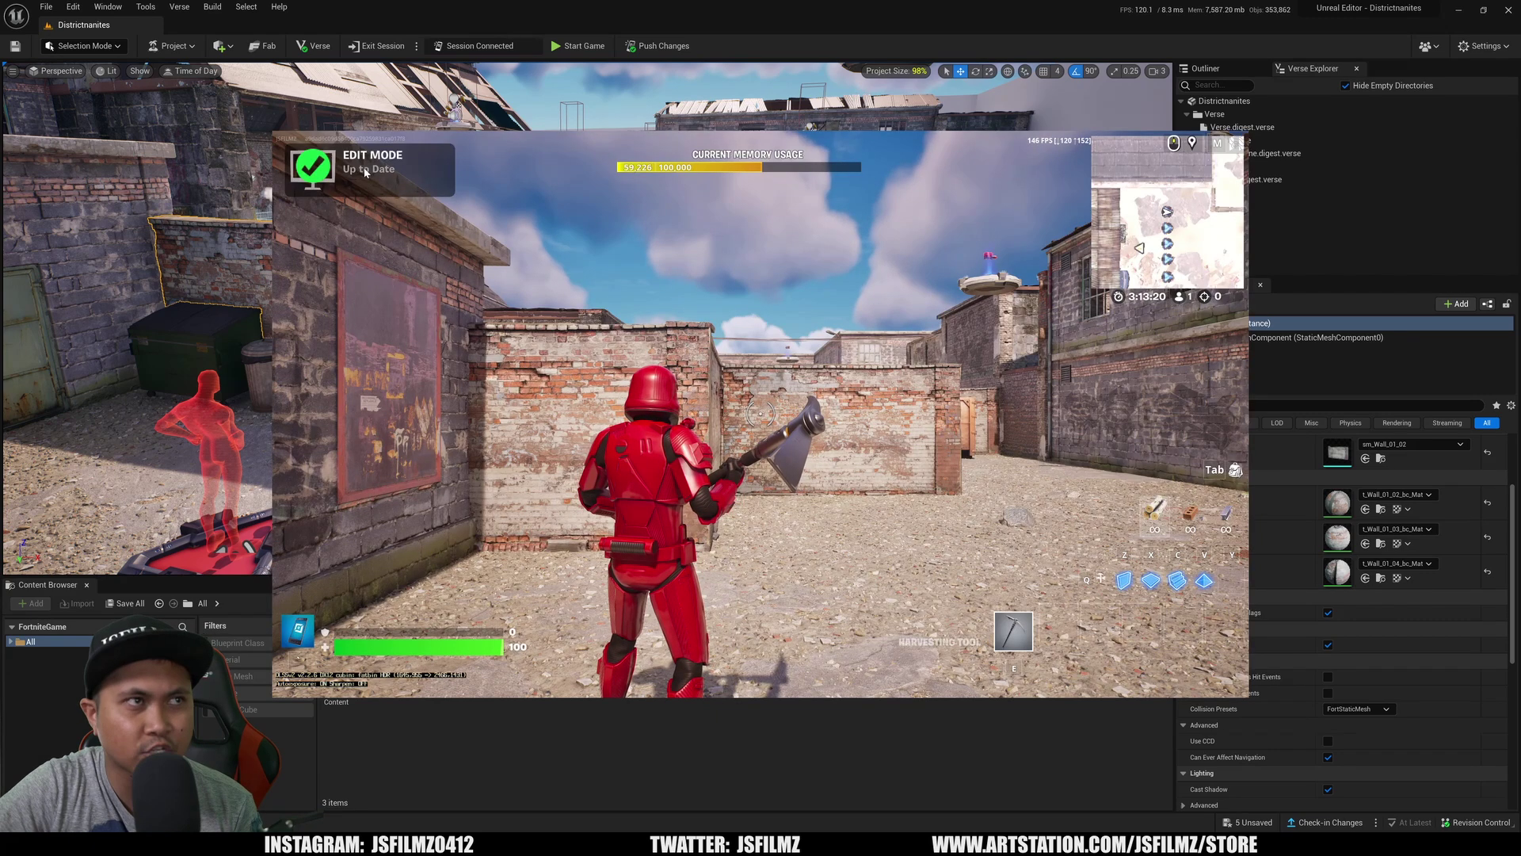
Run the memory calculation, confirming 59,226 of 100,000 is within budget.
click(598, 5)
click(172, 45)
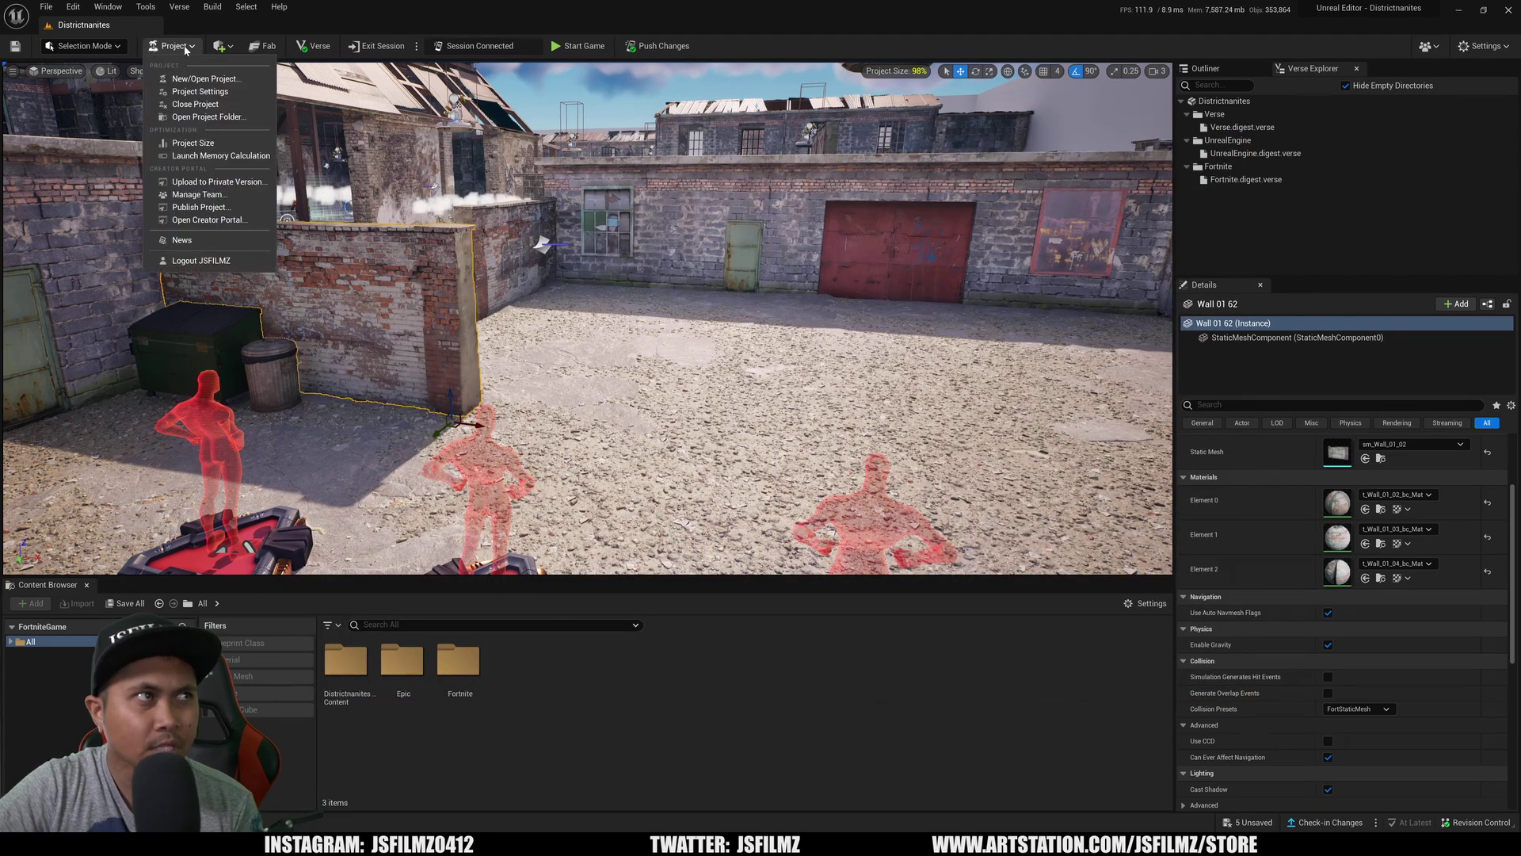
click(237, 157)
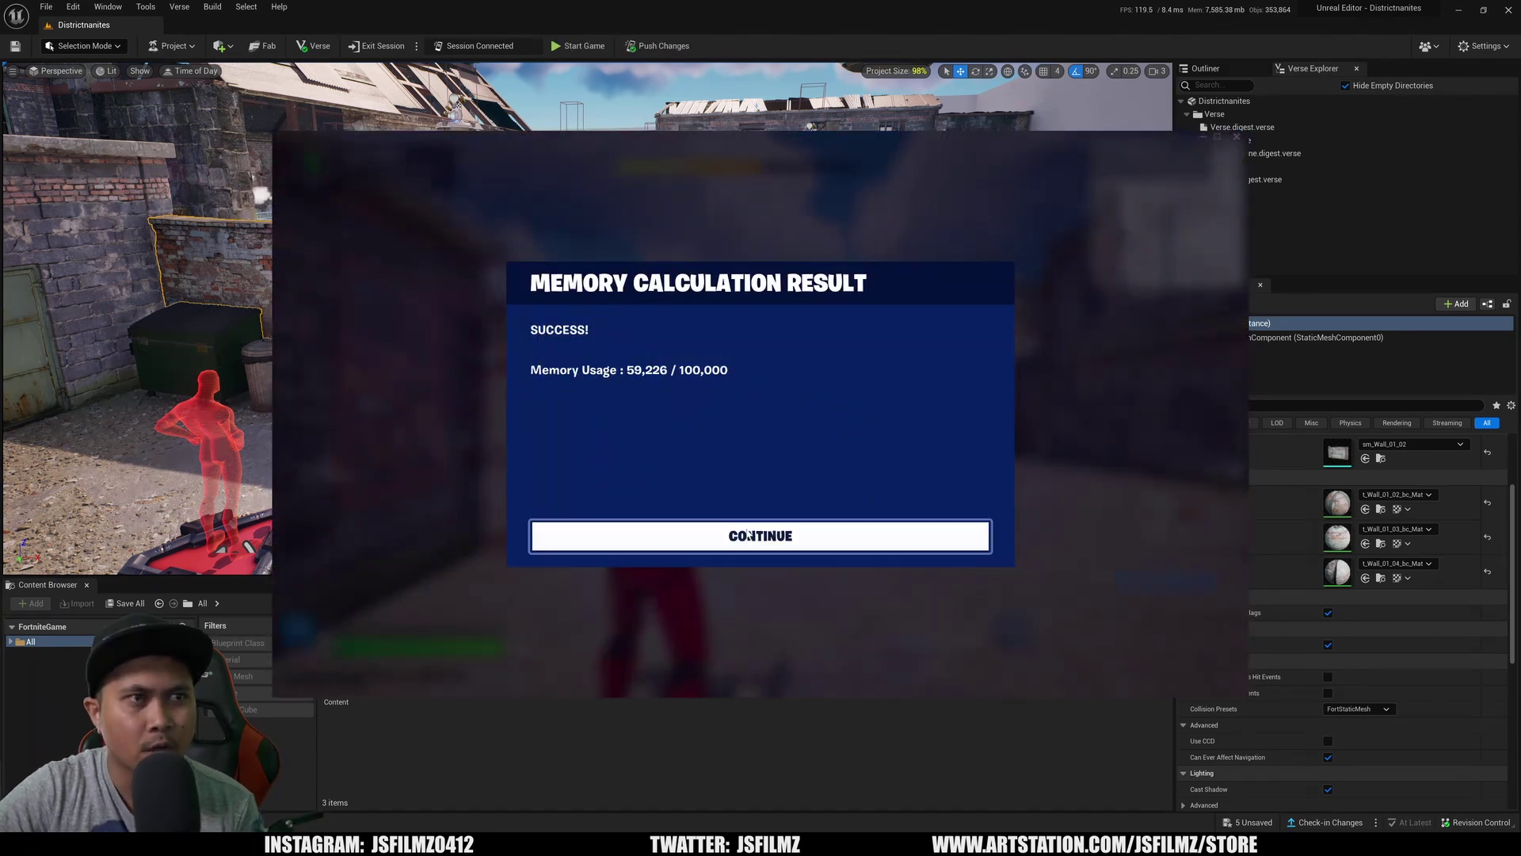
click(717, 535)
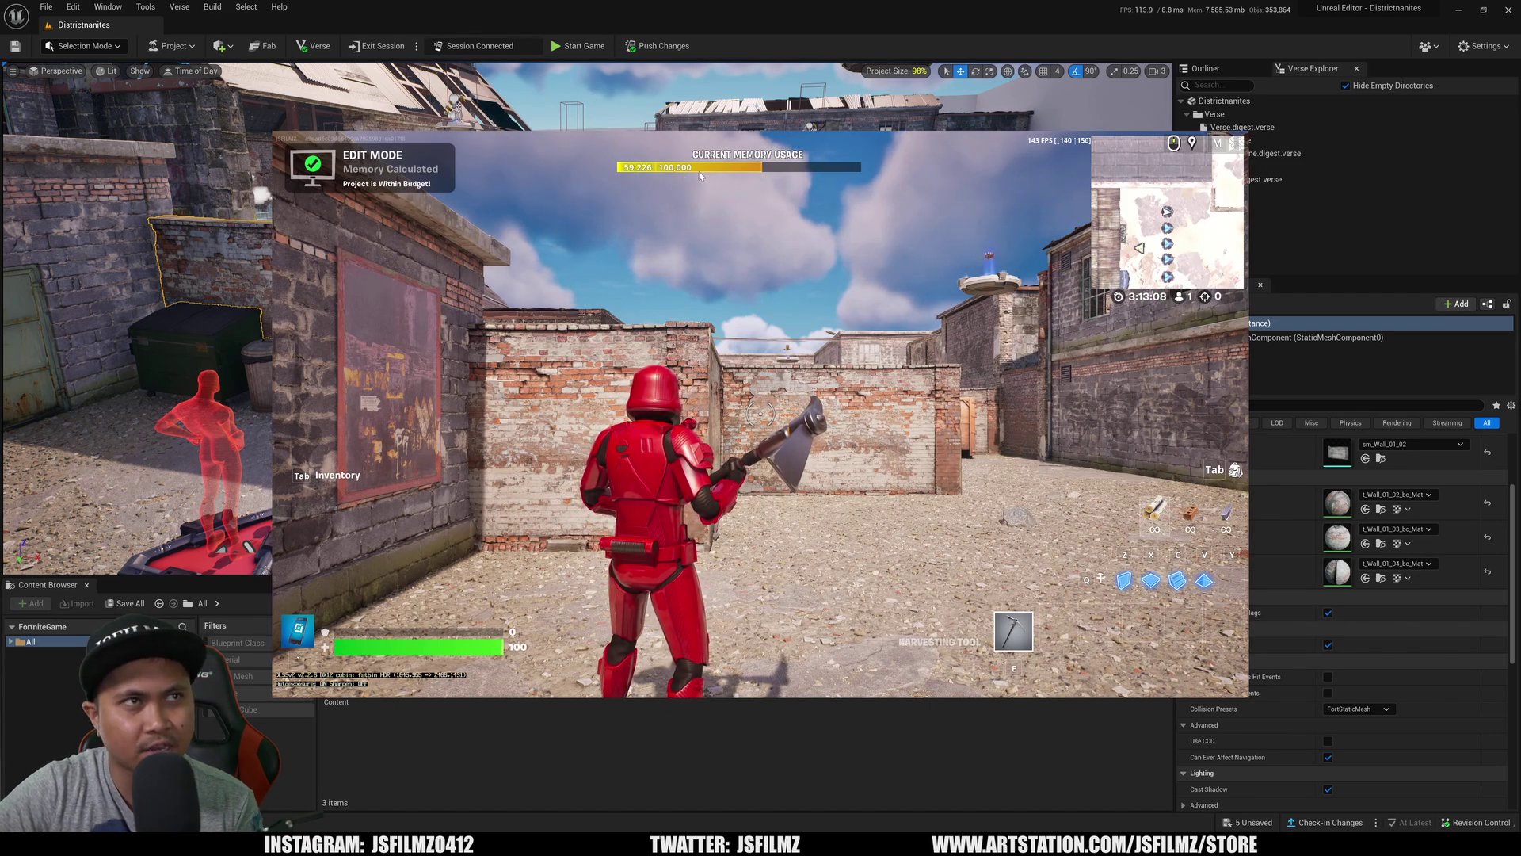
Review the project size breakdown showing 391.325 MB of 400 MB, then close it.
key(alt+Tab)
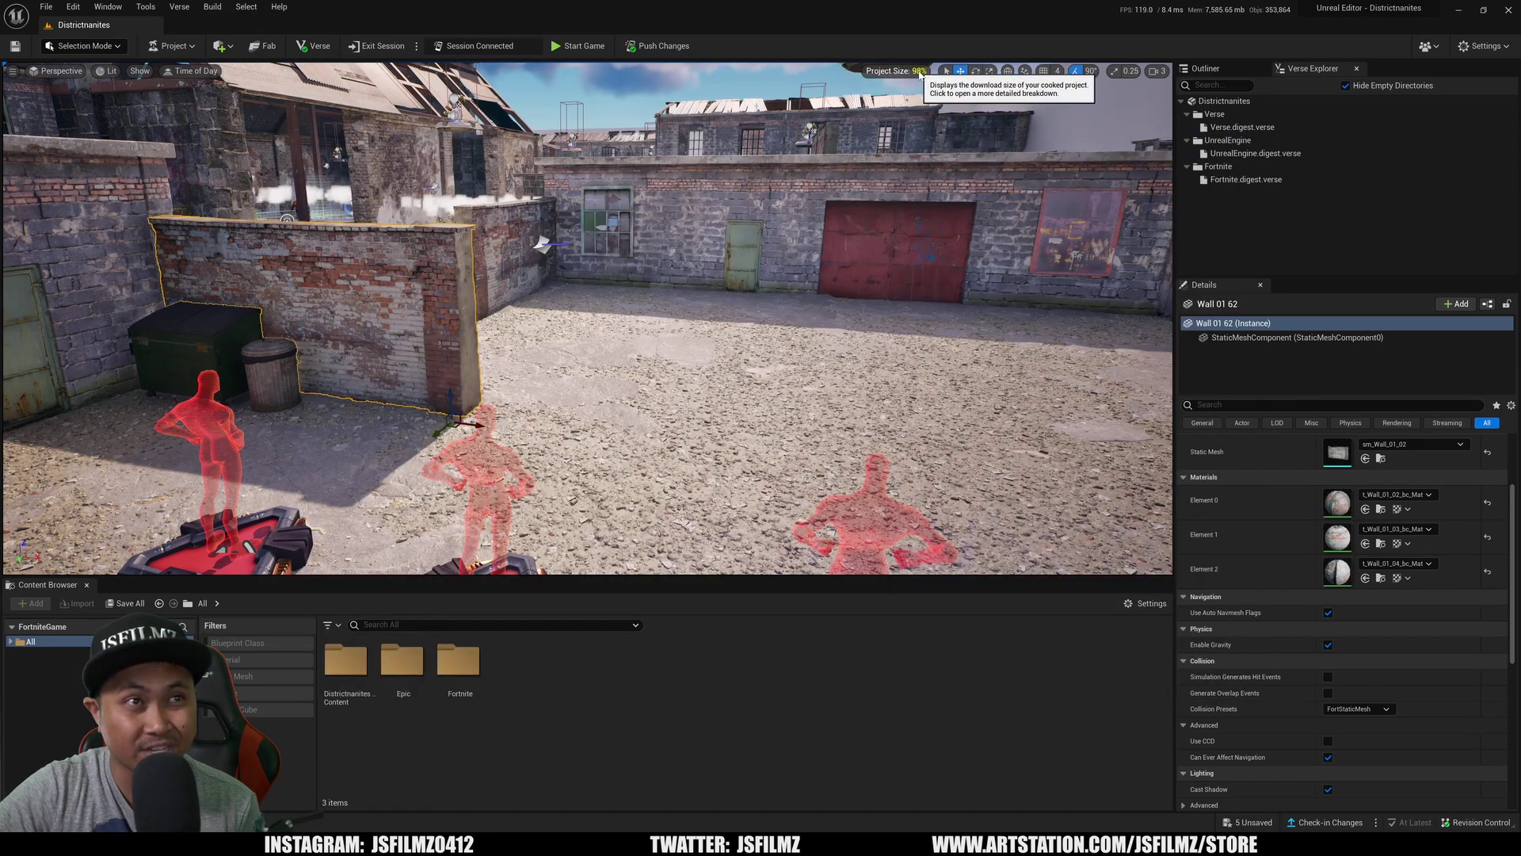
click(915, 73)
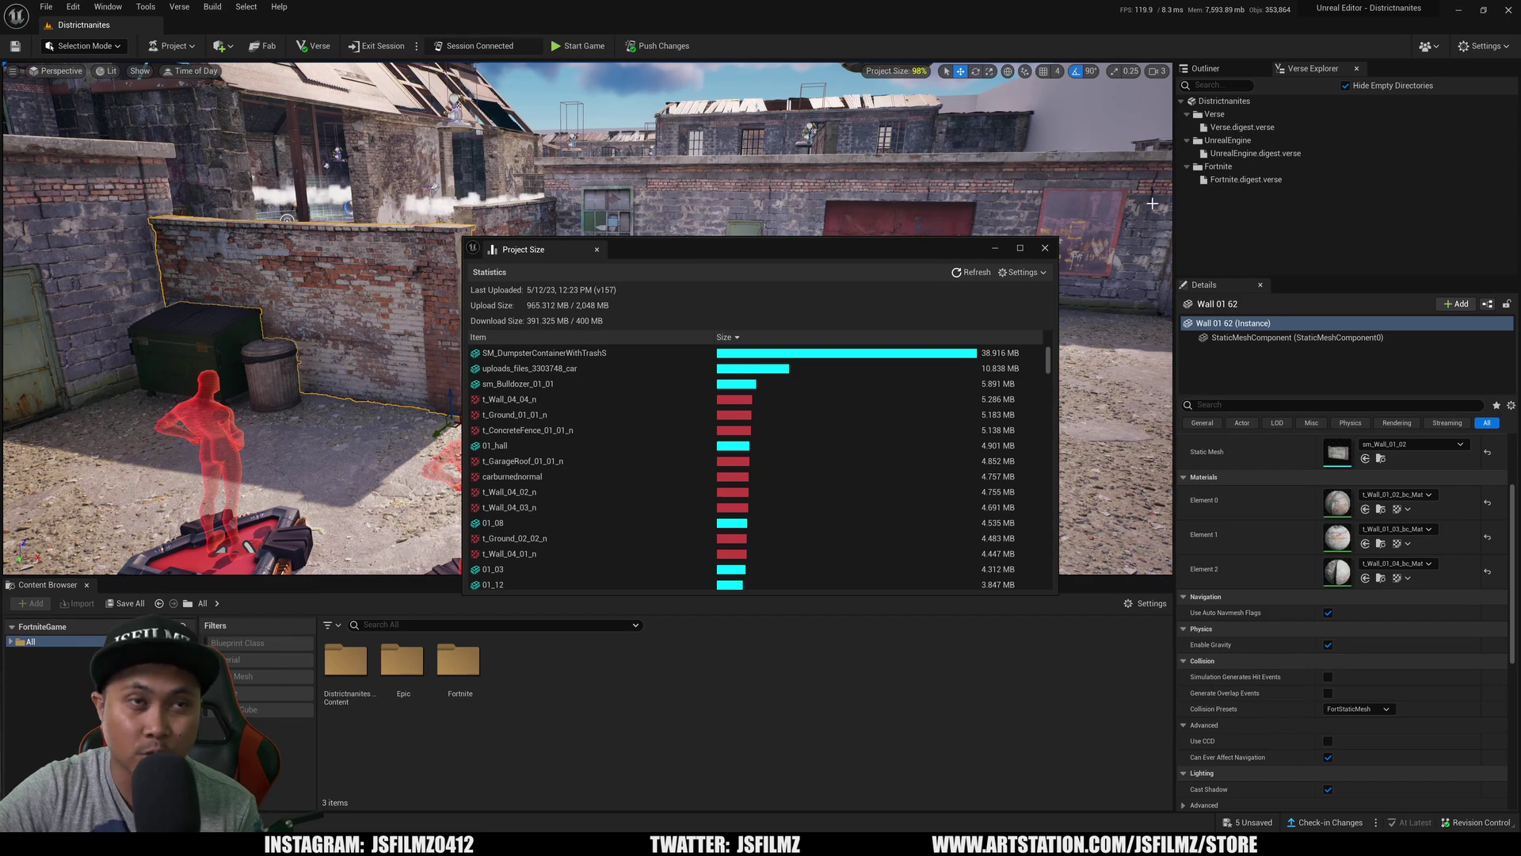
click(1045, 247)
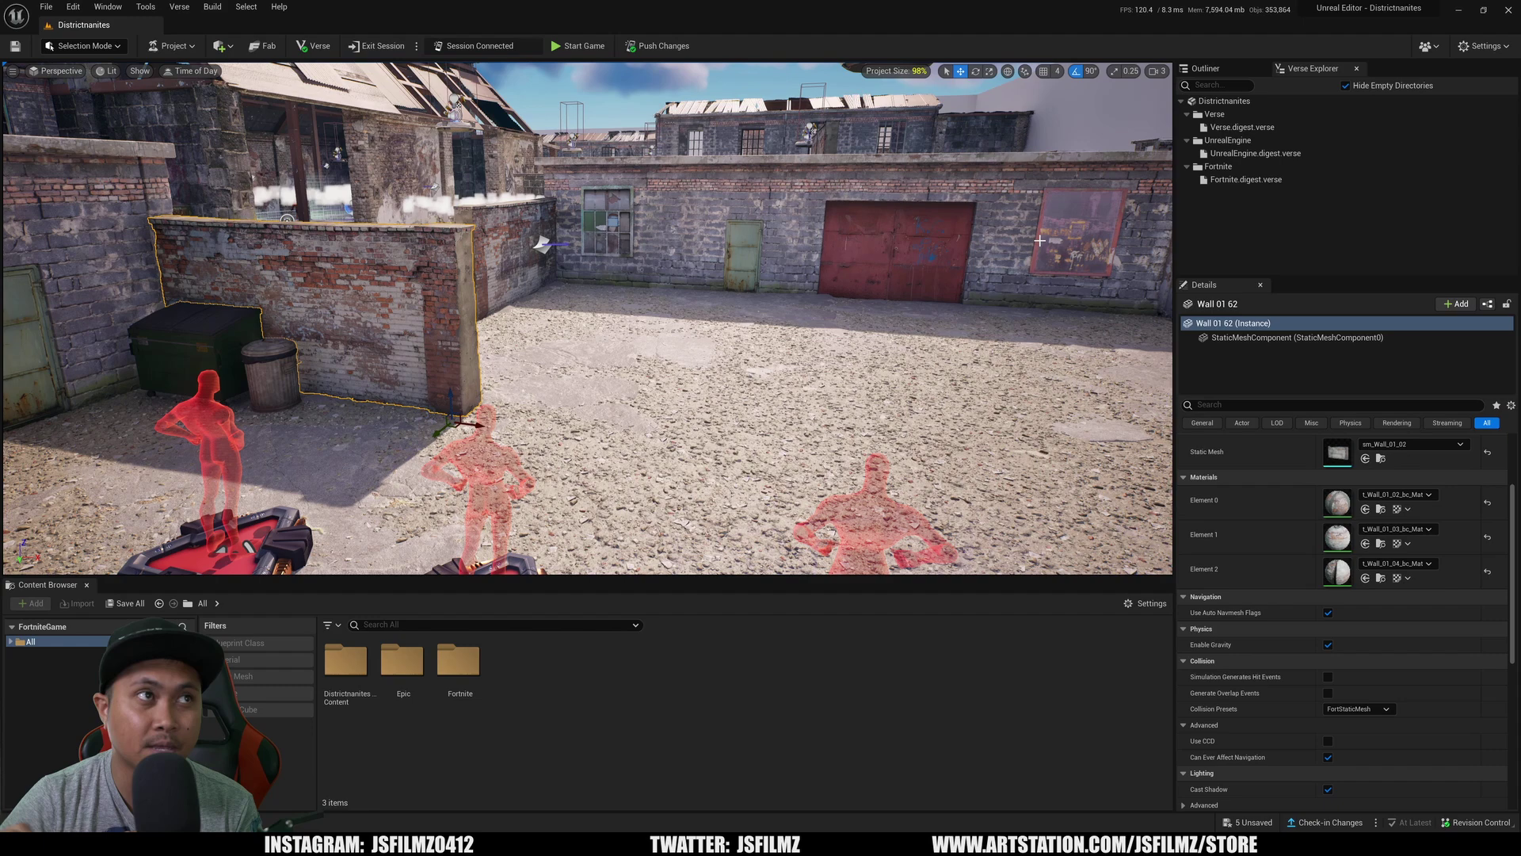
Start publishing the project, saving the pending capture areas first.
click(171, 45)
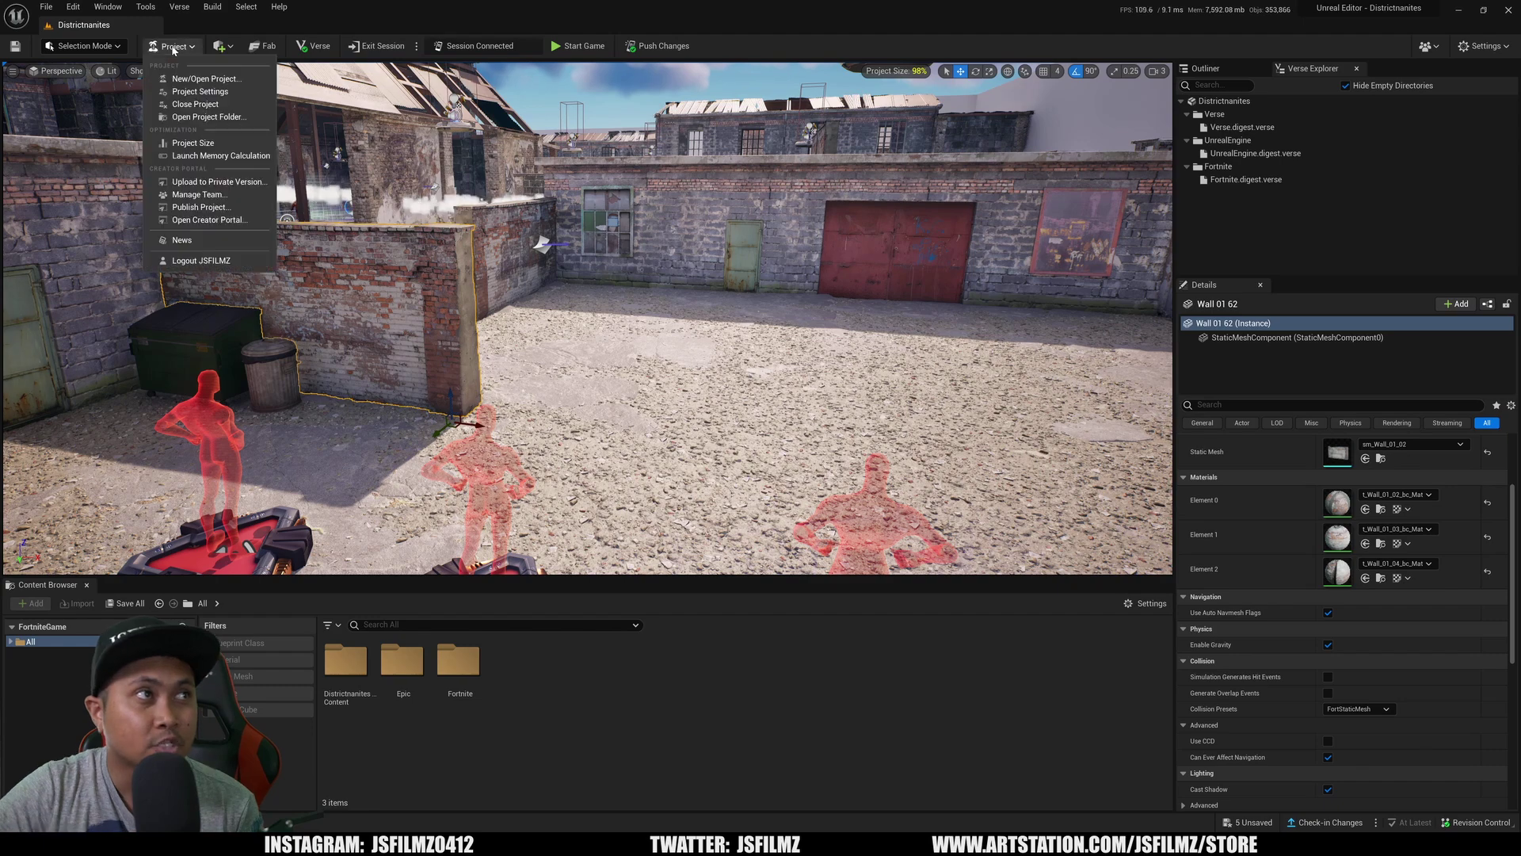
click(198, 206)
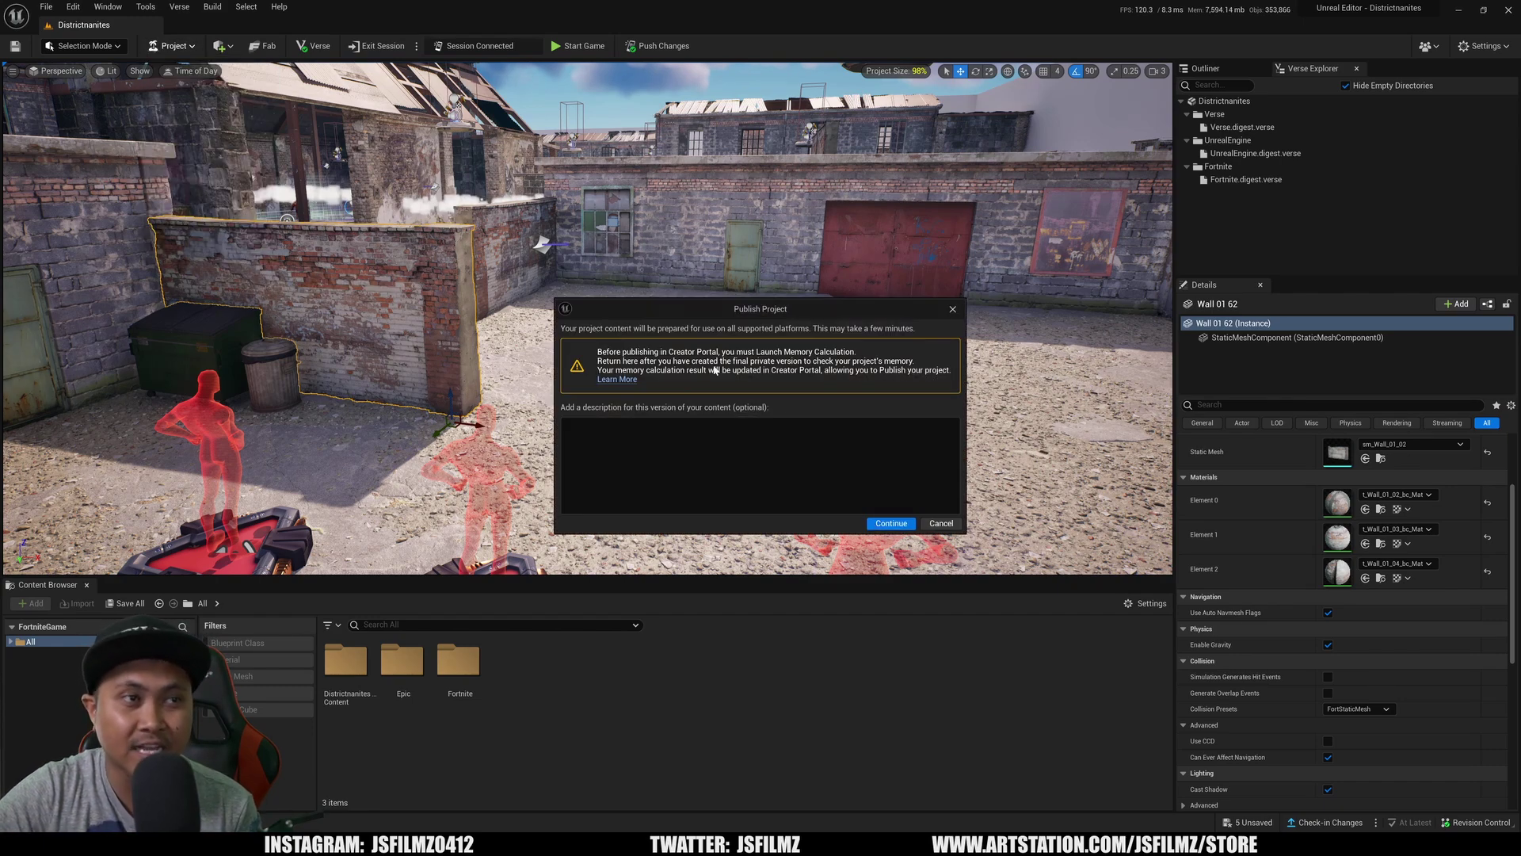
click(883, 525)
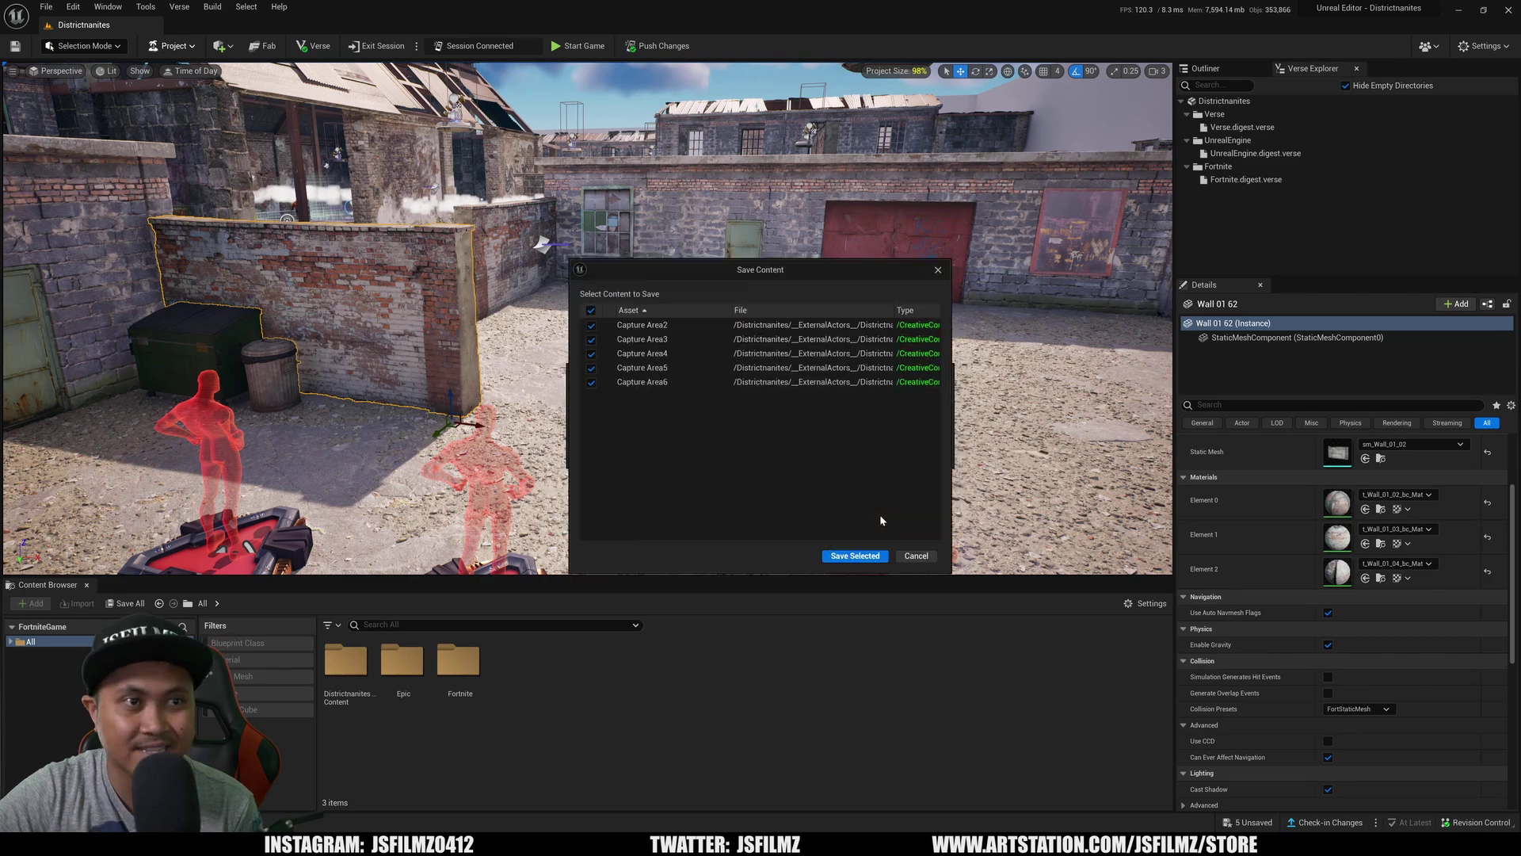
click(852, 557)
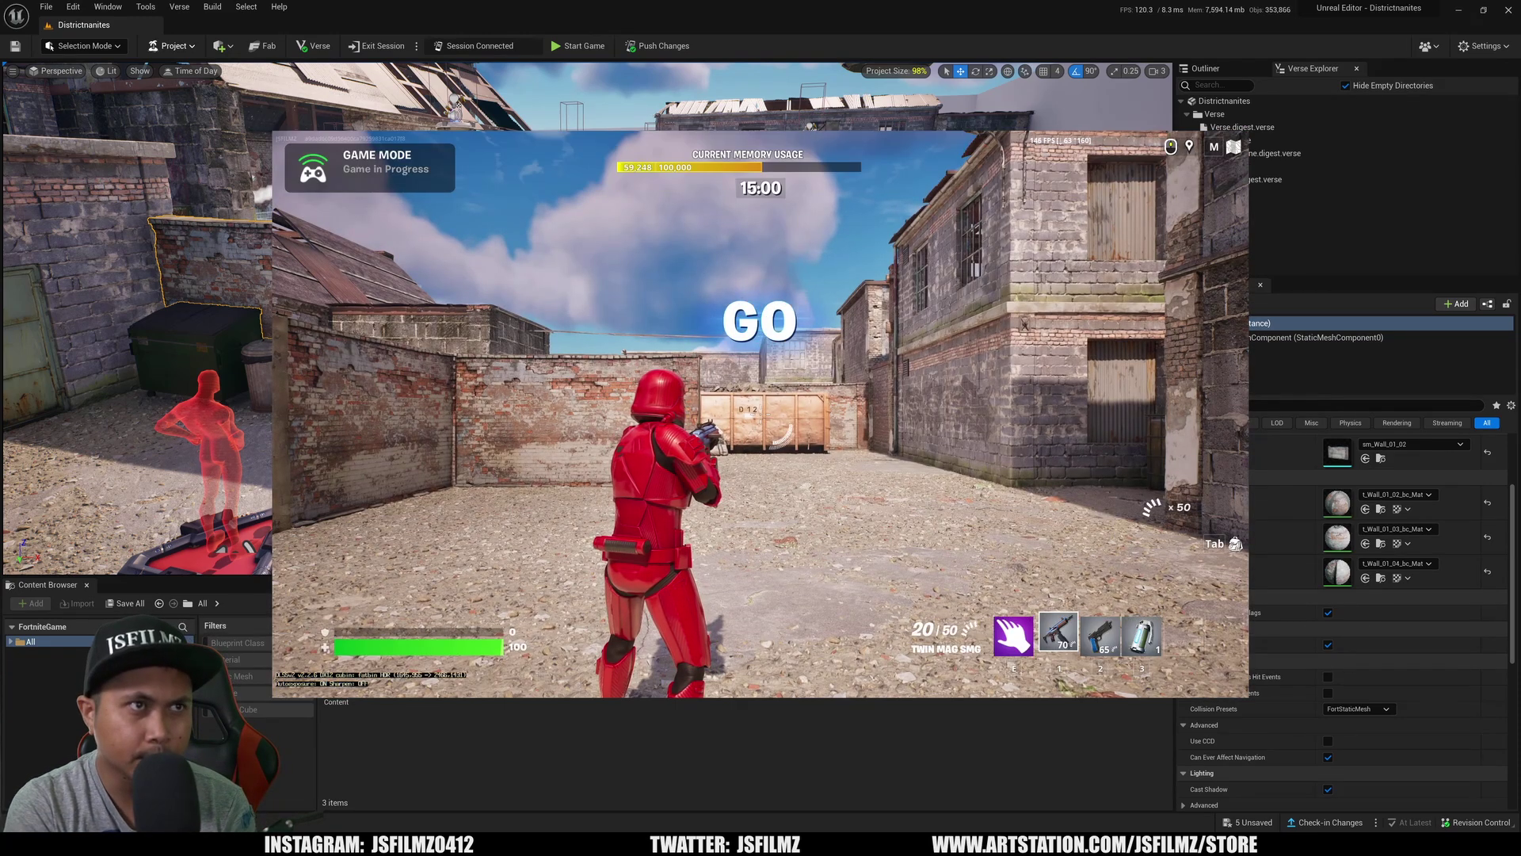
Back out of the class selection and game menu and leave the game window.
key(Escape)
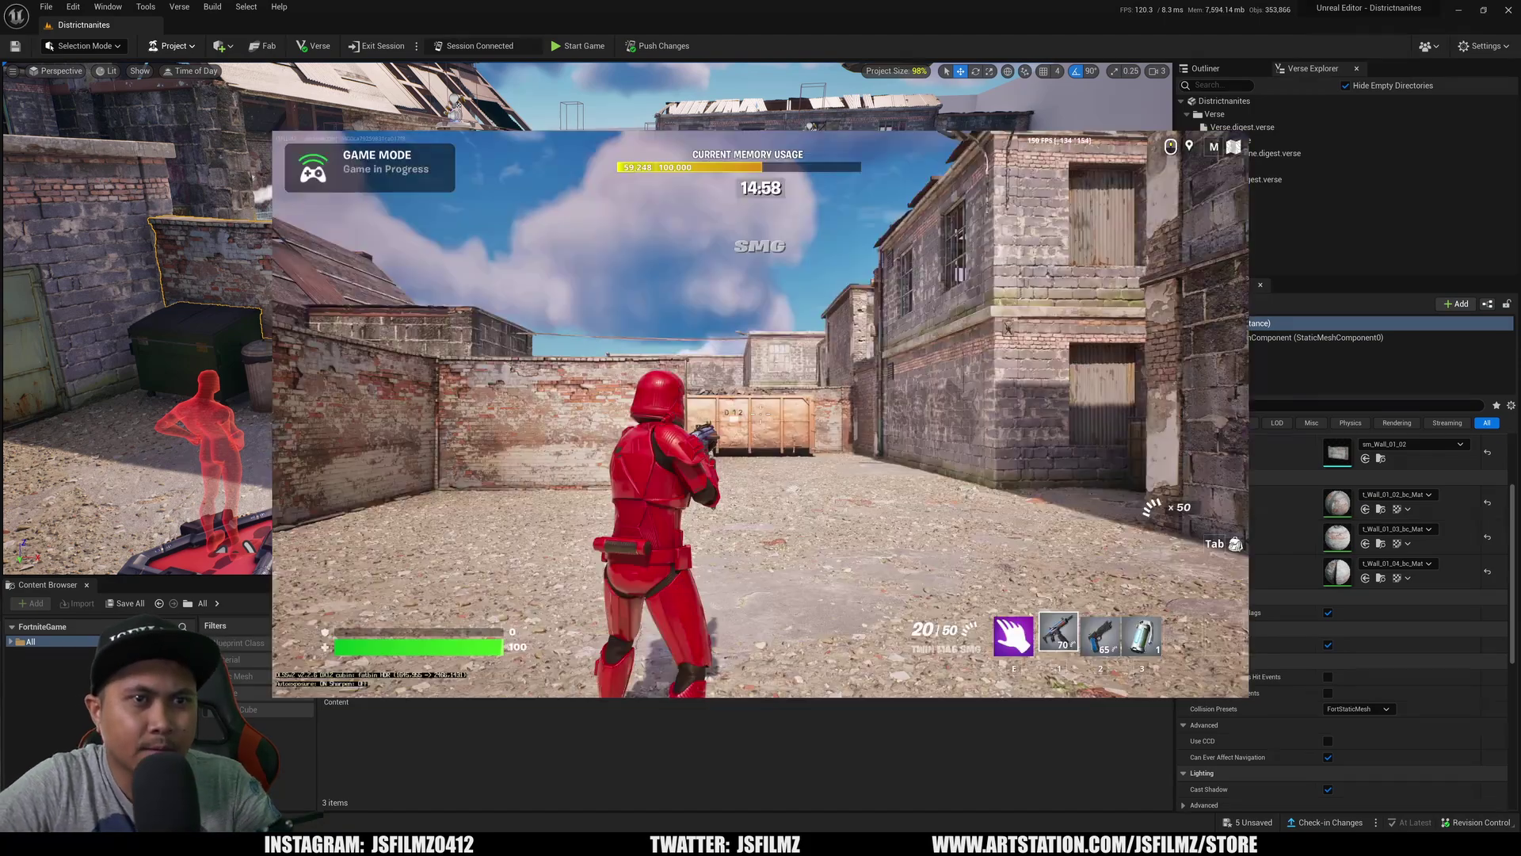
key(Escape)
key(Escape)
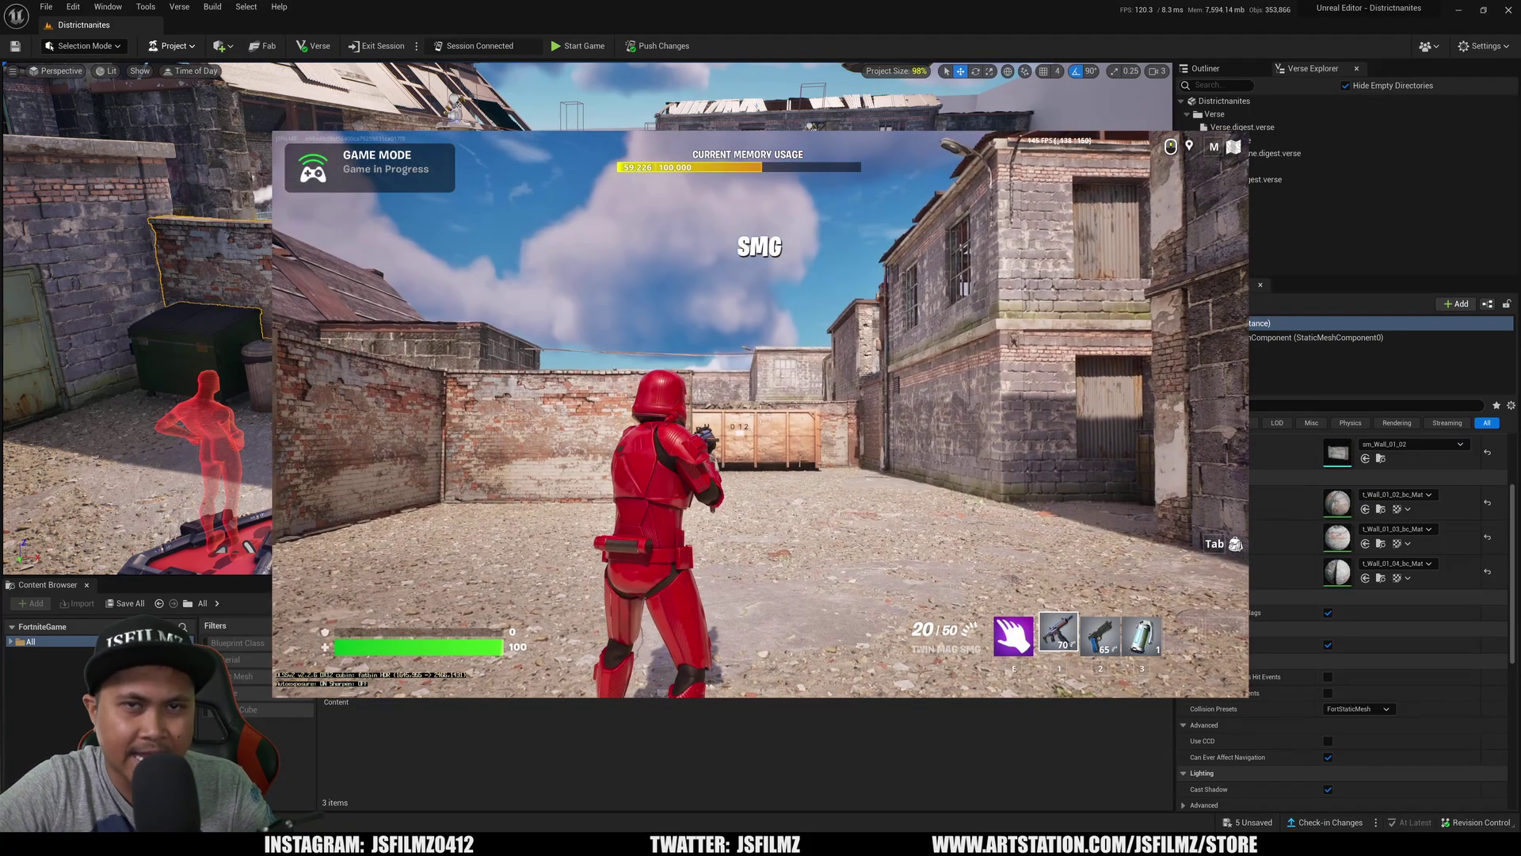
key(super)
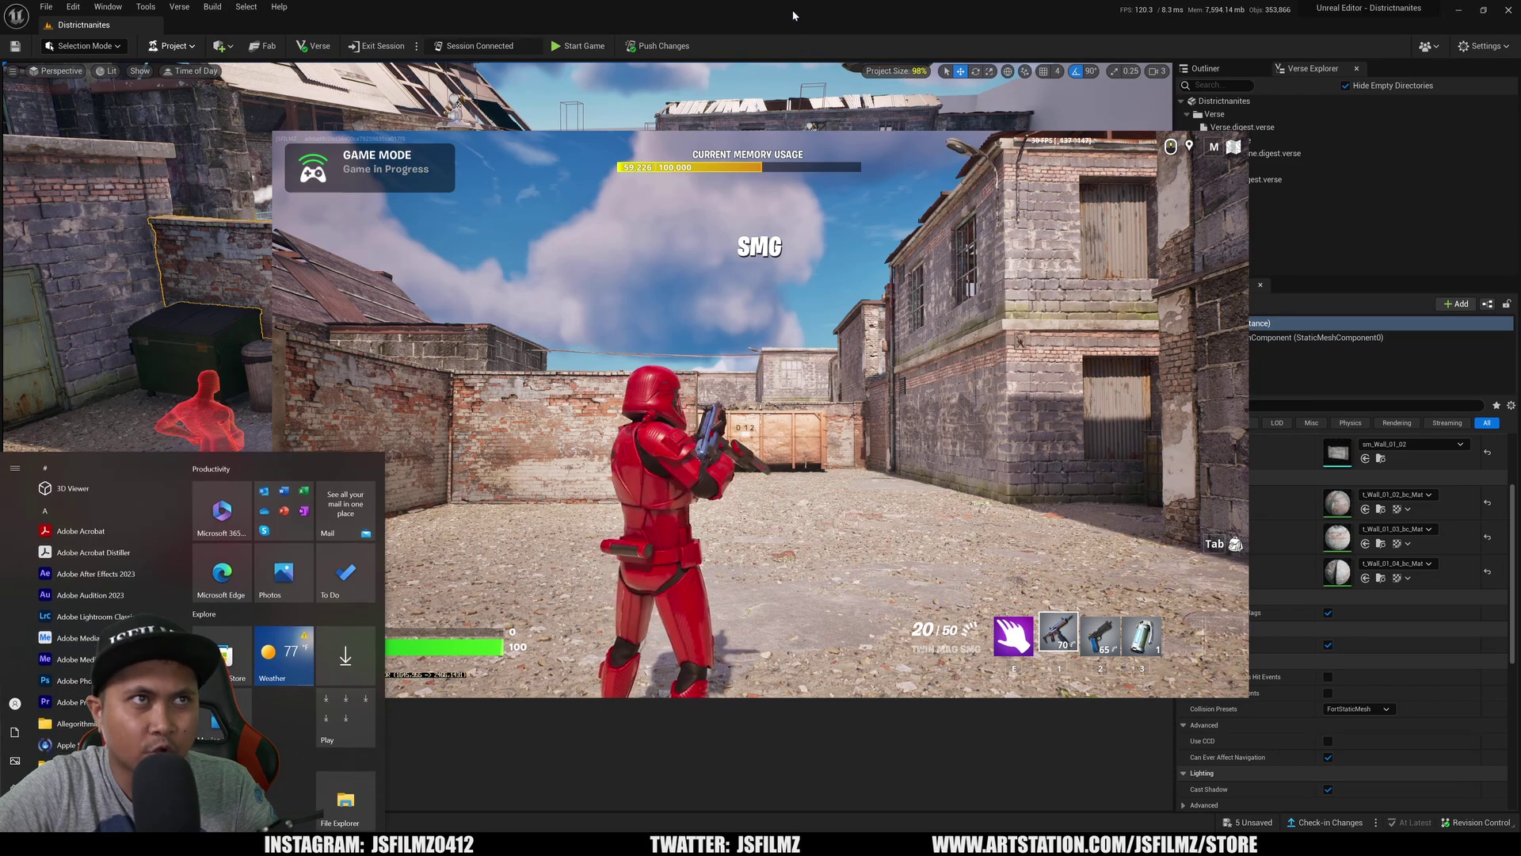
key(super)
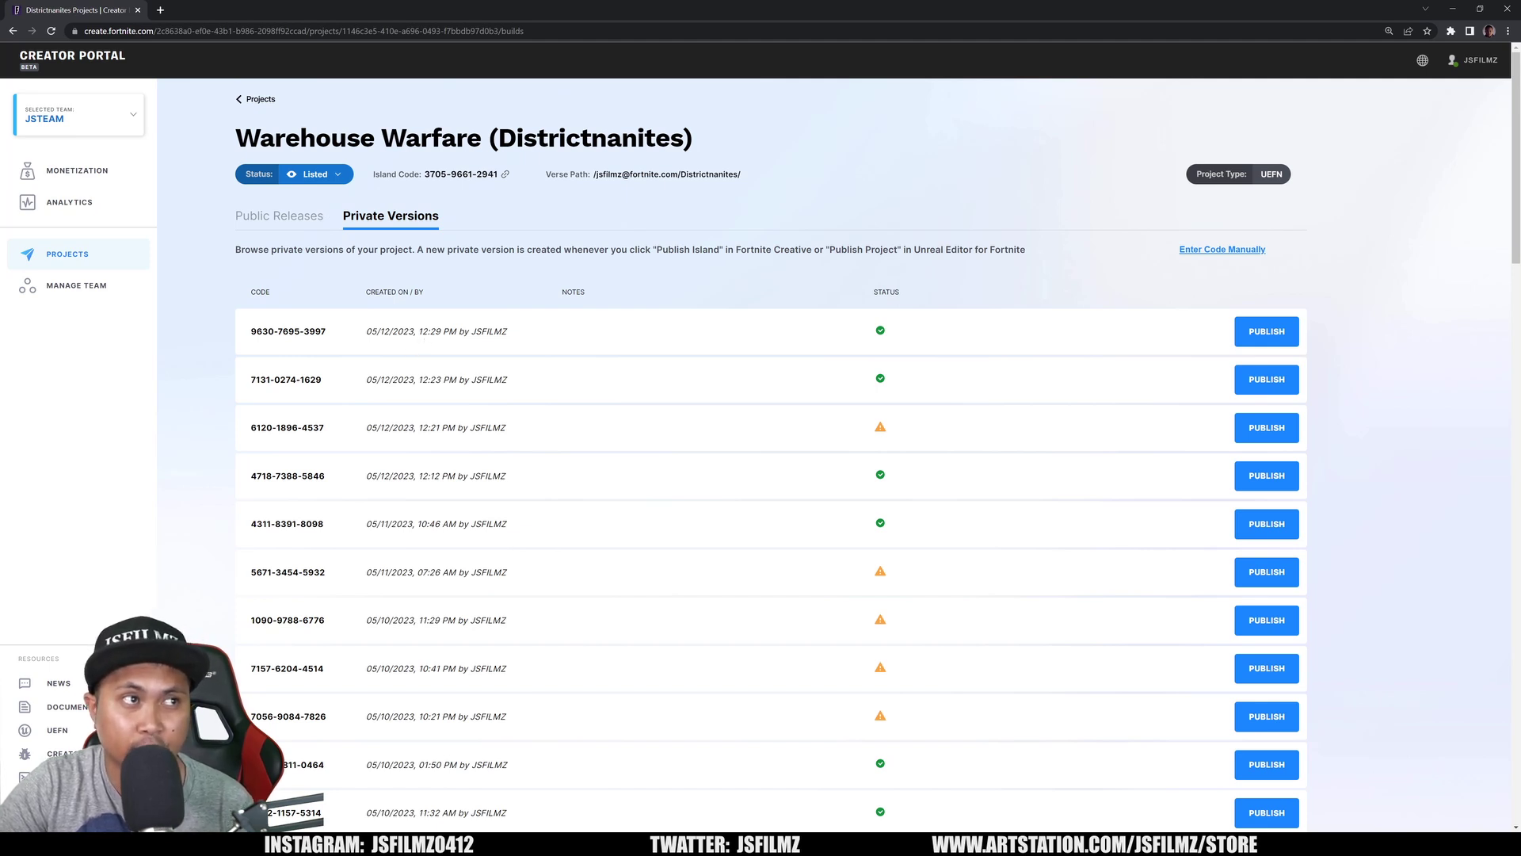
drag(417, 331, 435, 331)
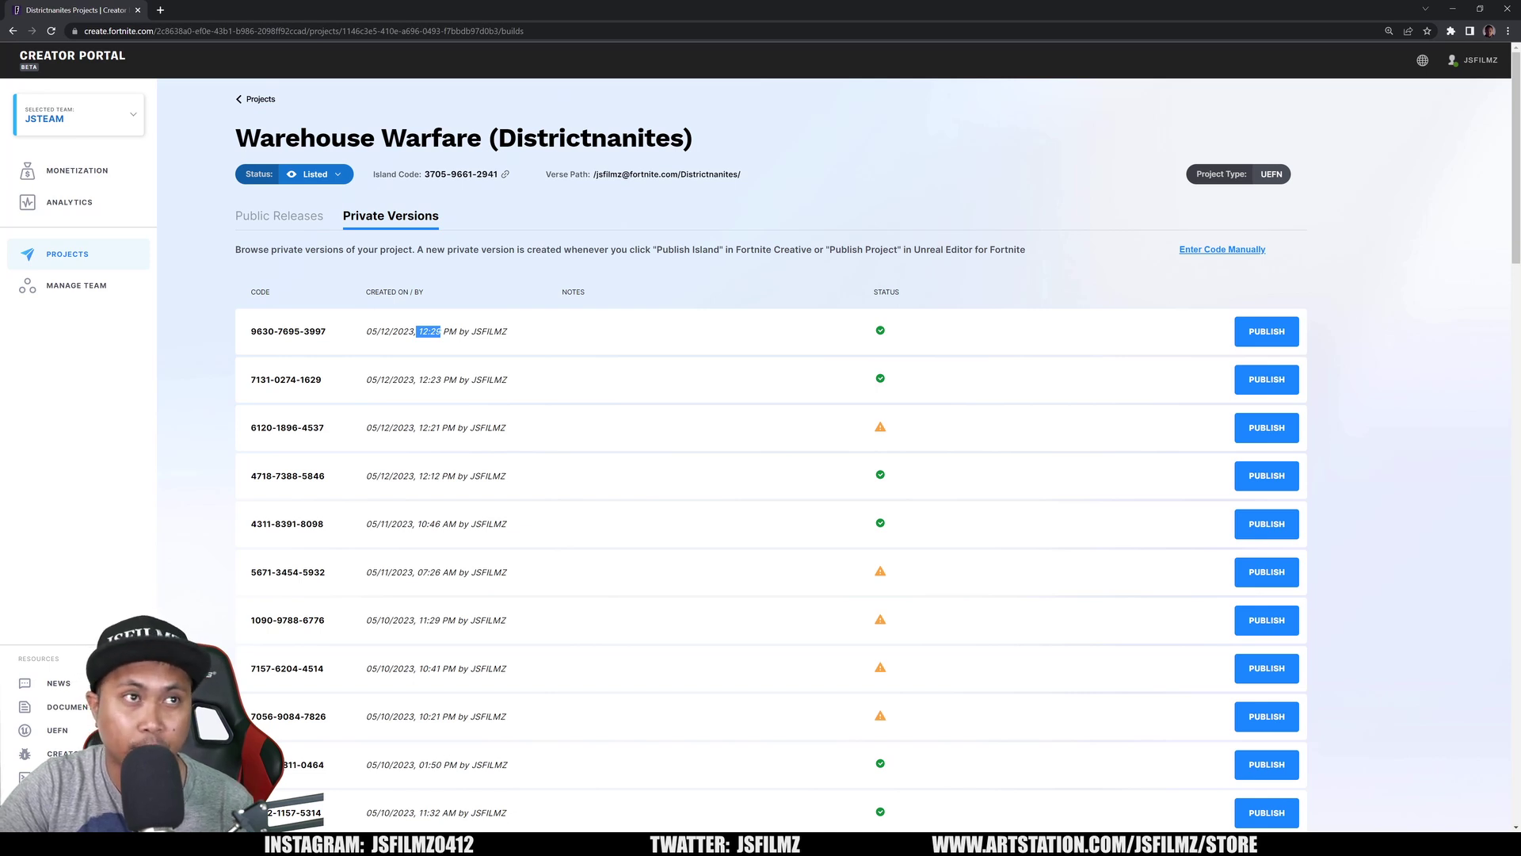
drag(470, 249, 646, 250)
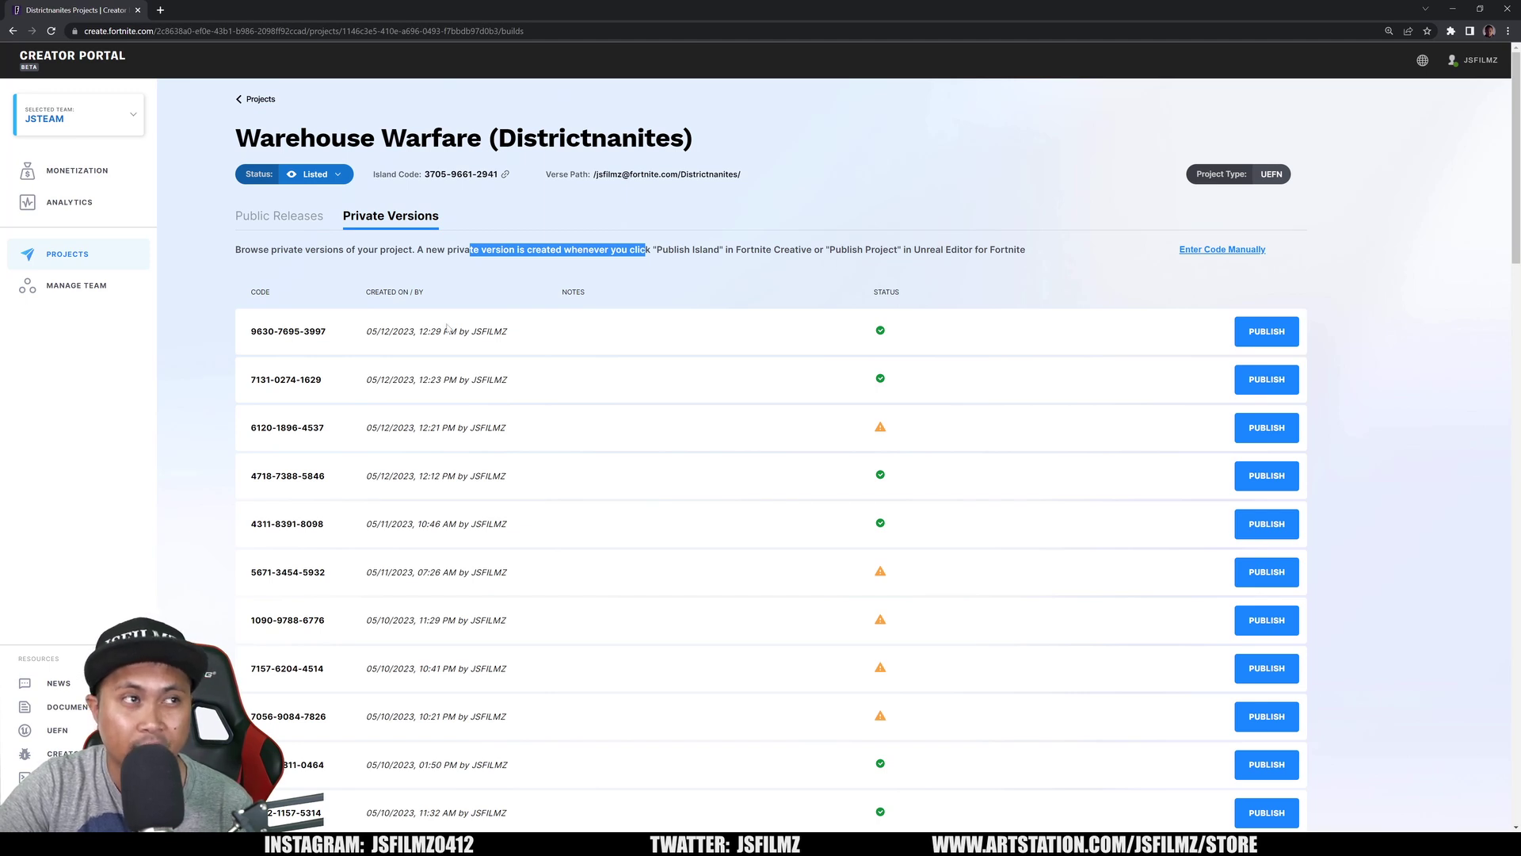
mouse_move(881, 332)
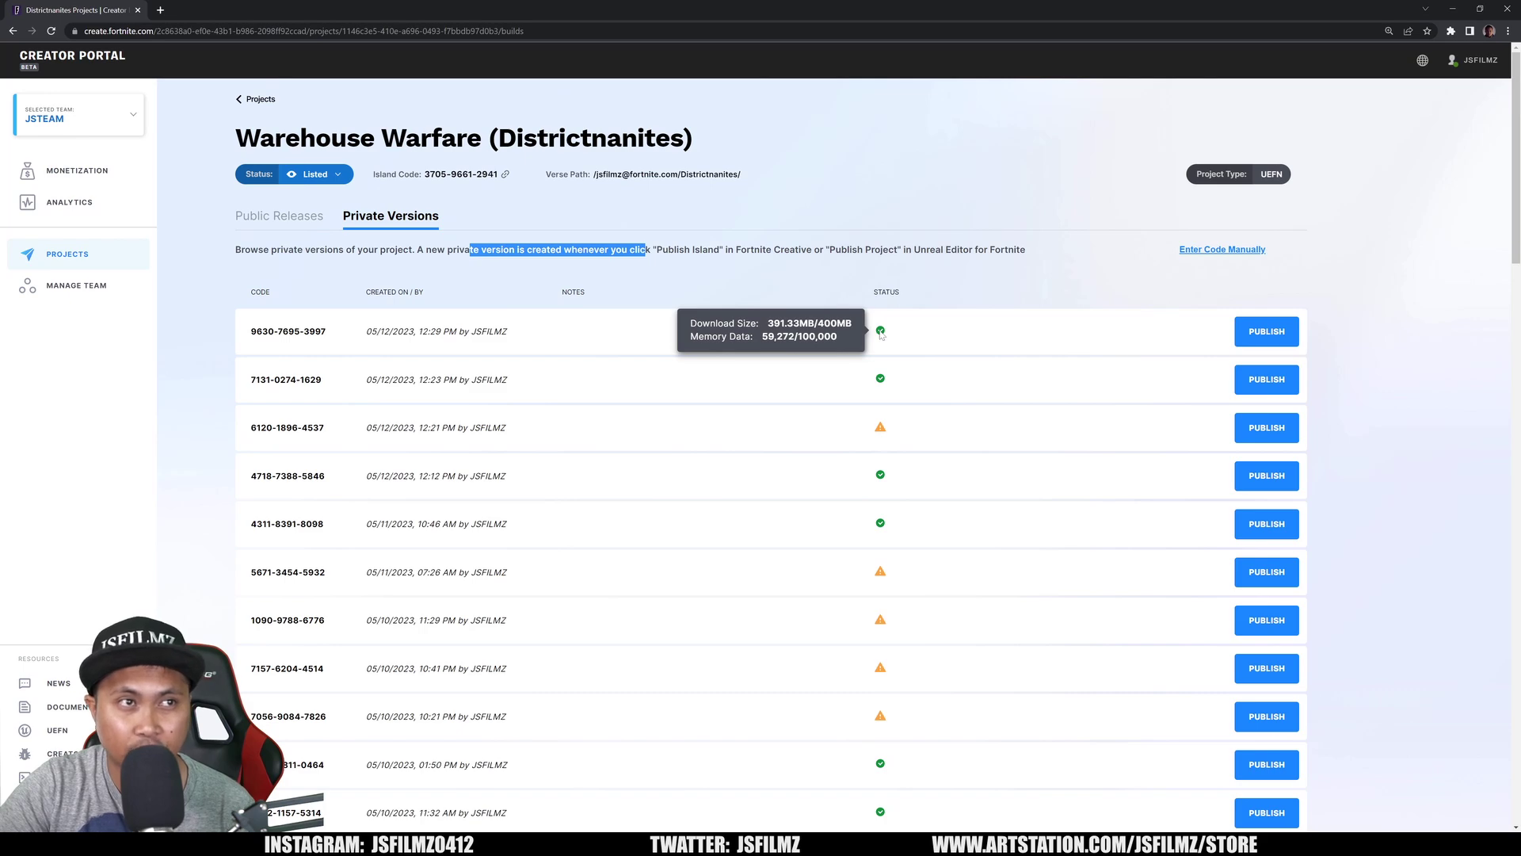
click(1267, 331)
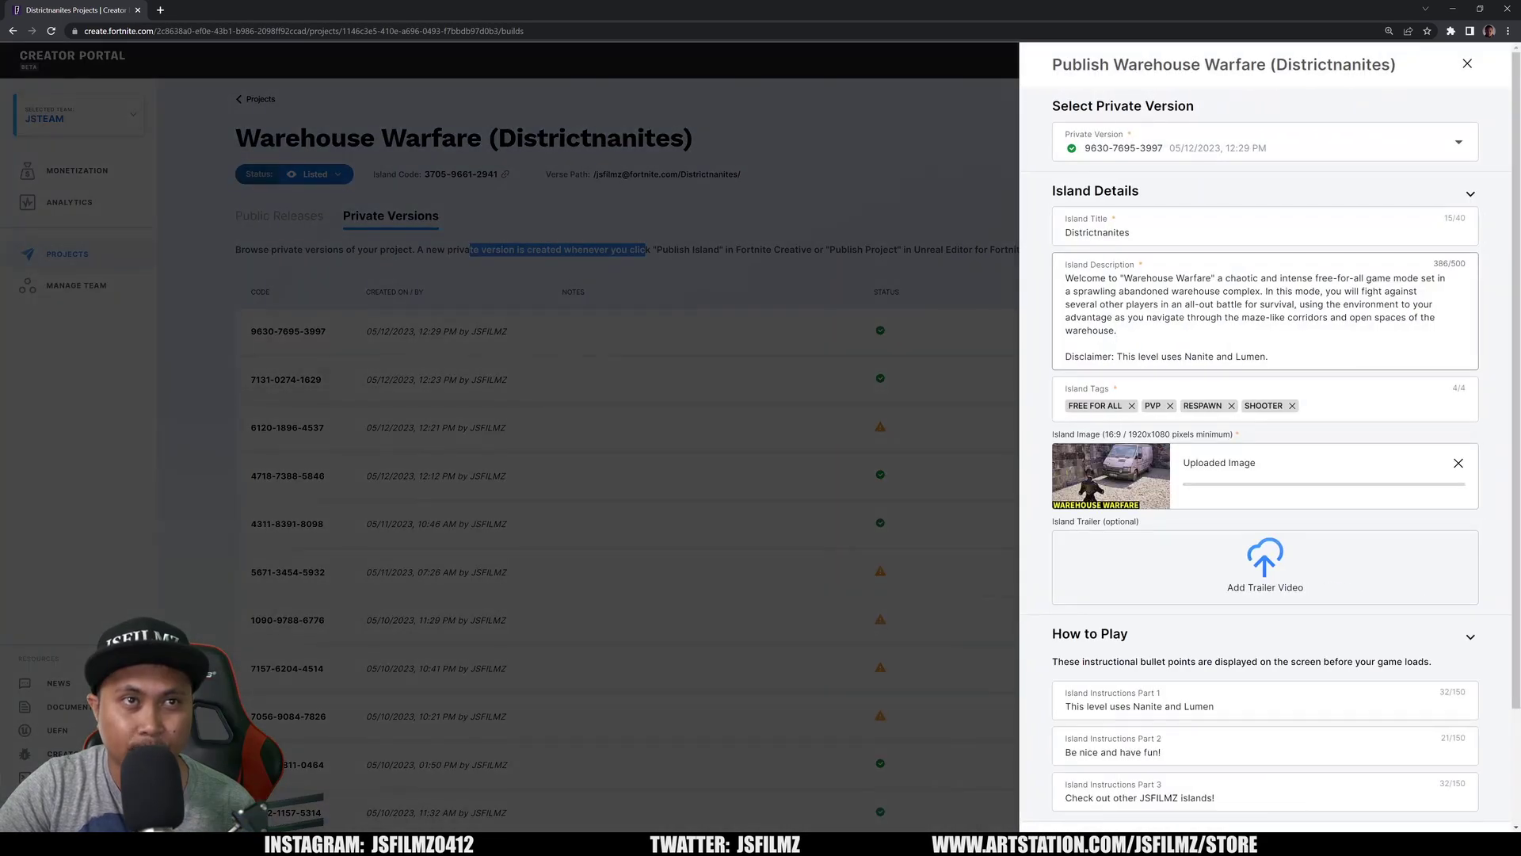
scroll(1168, 209, down, 2)
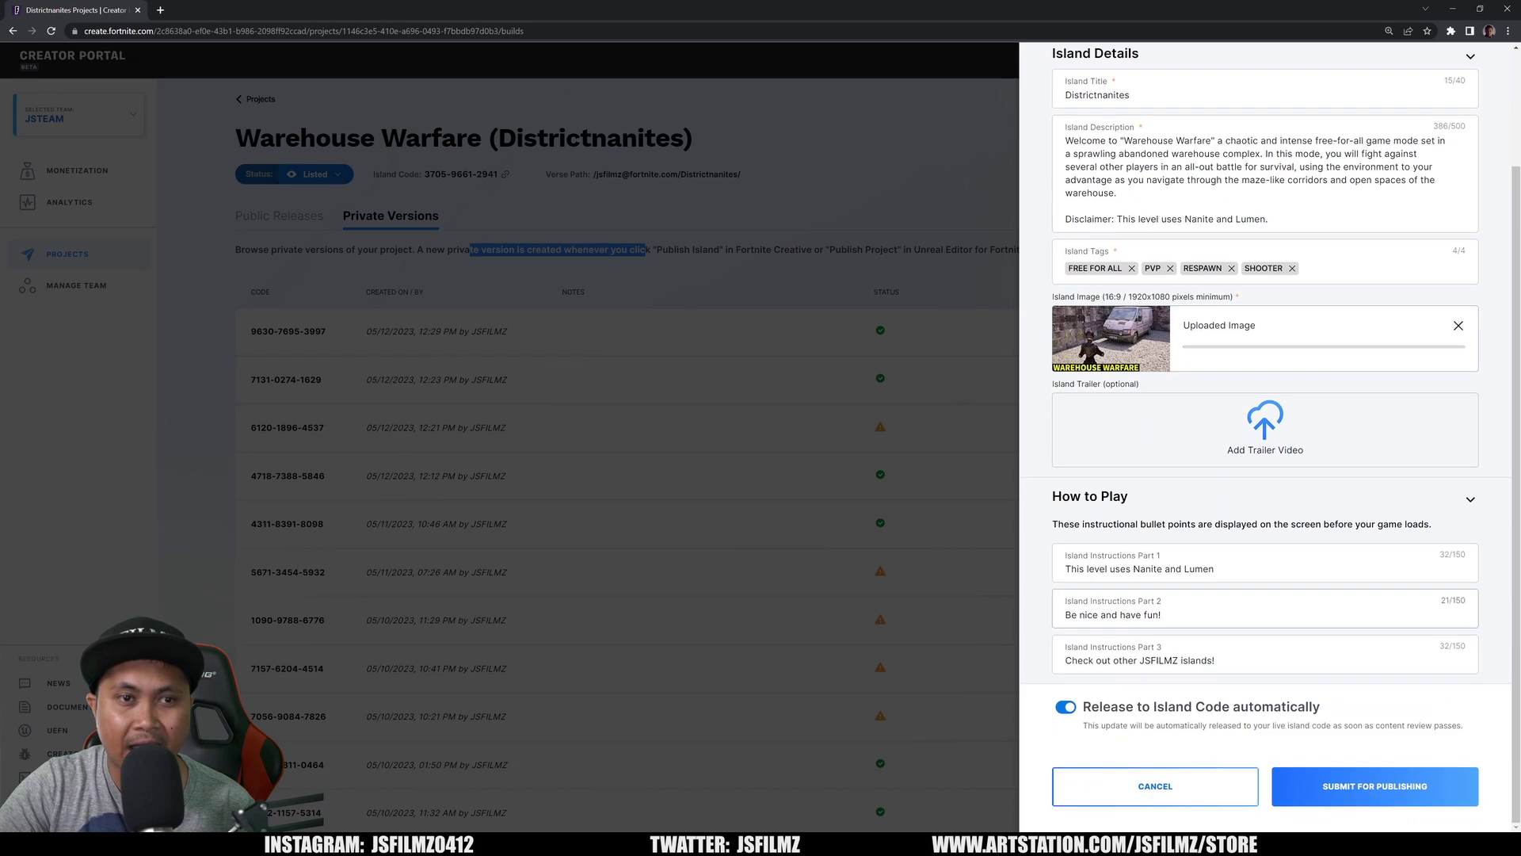
click(1240, 796)
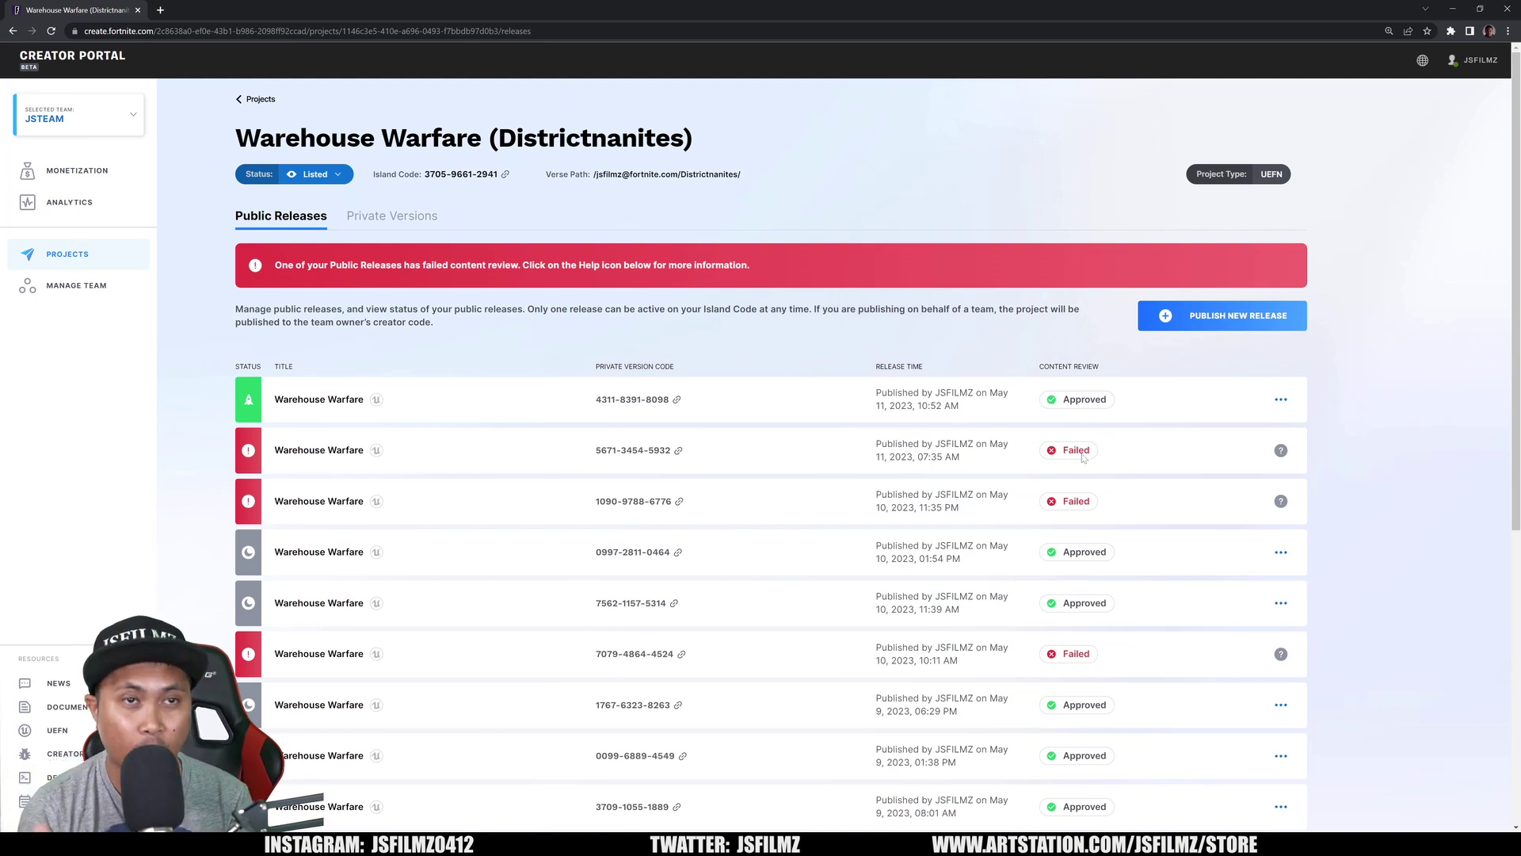
Read the Content Review Report for the second failed release, then return to UEFN.
click(1281, 451)
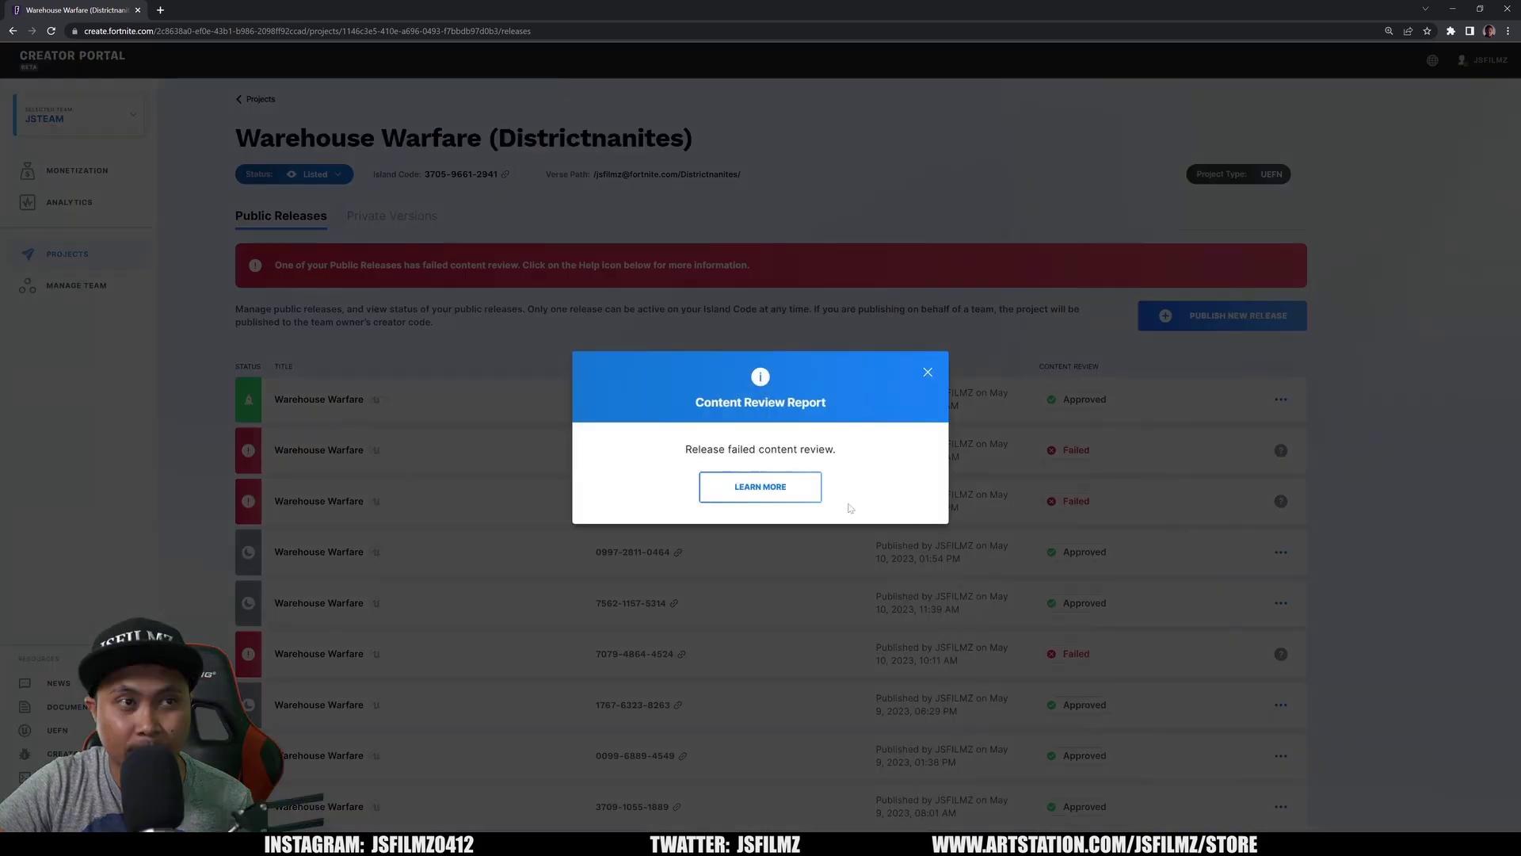
click(928, 372)
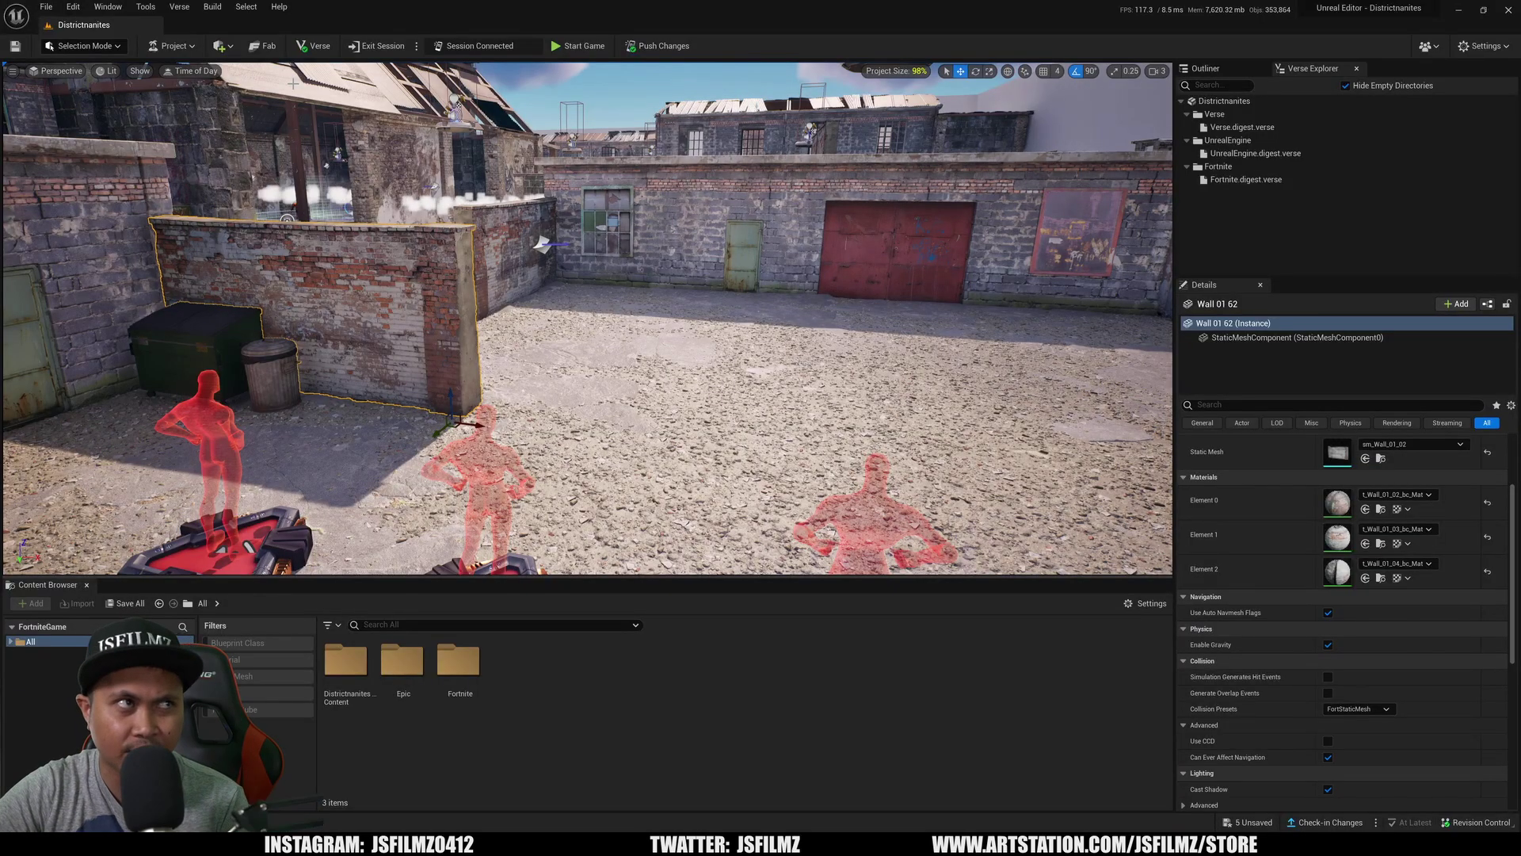
click(170, 46)
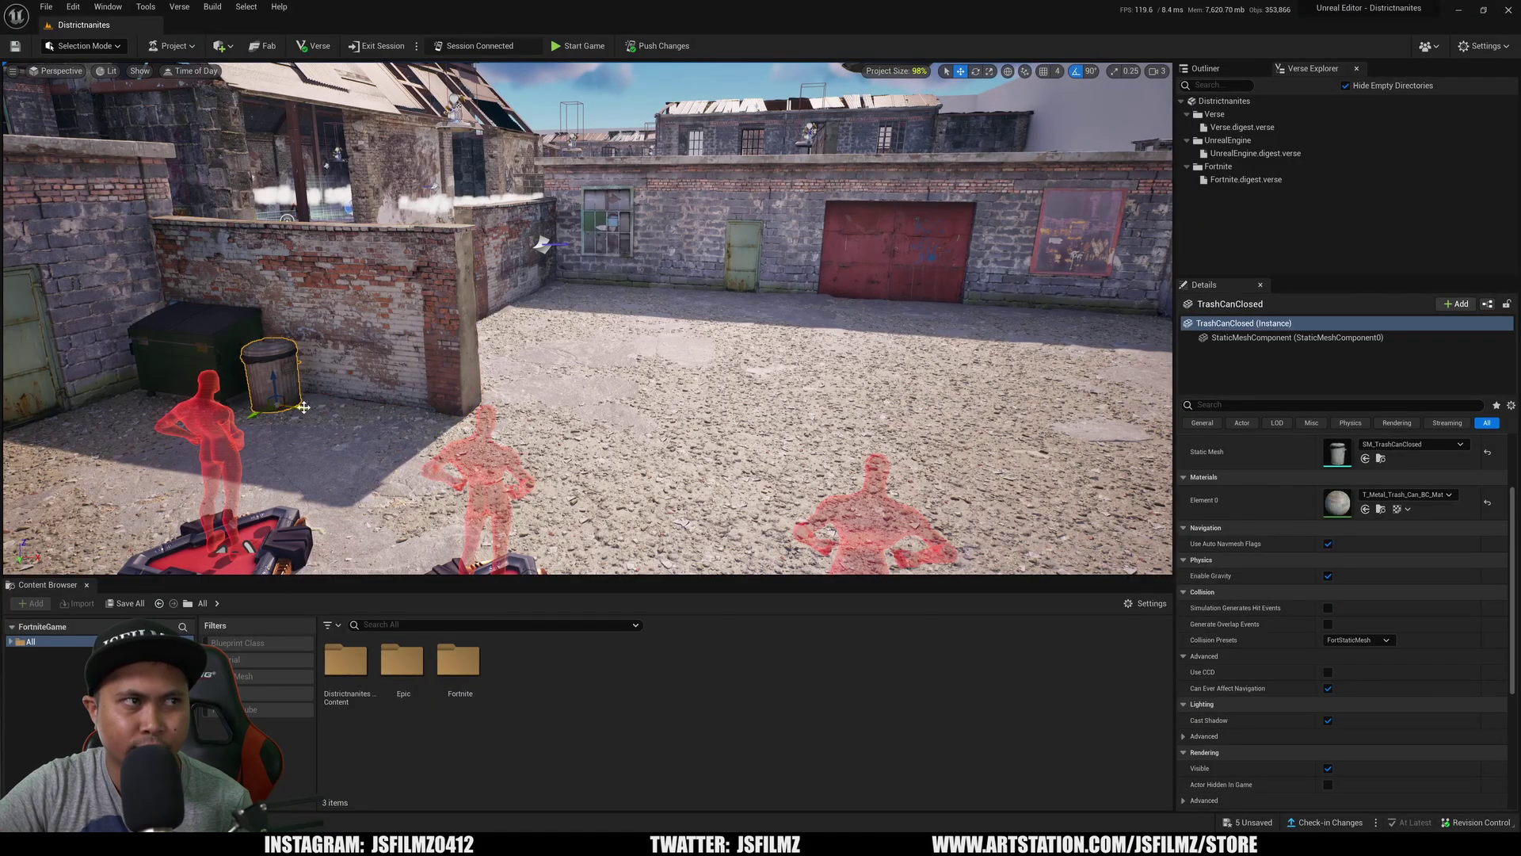
Nudge the trash can slightly along X, then open and close the Project menu.
drag(299, 407, 325, 411)
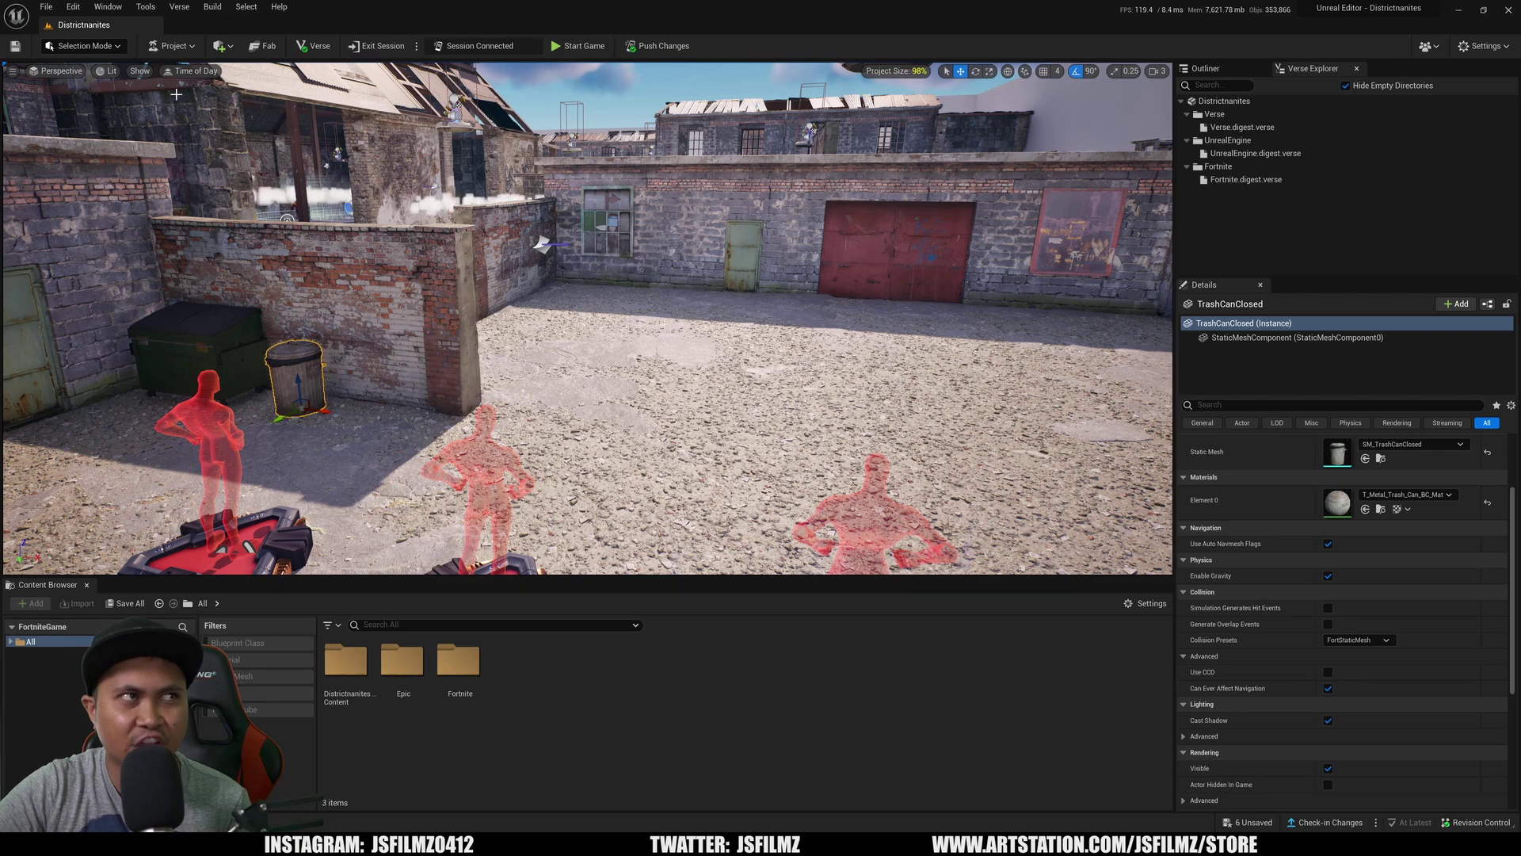
click(164, 45)
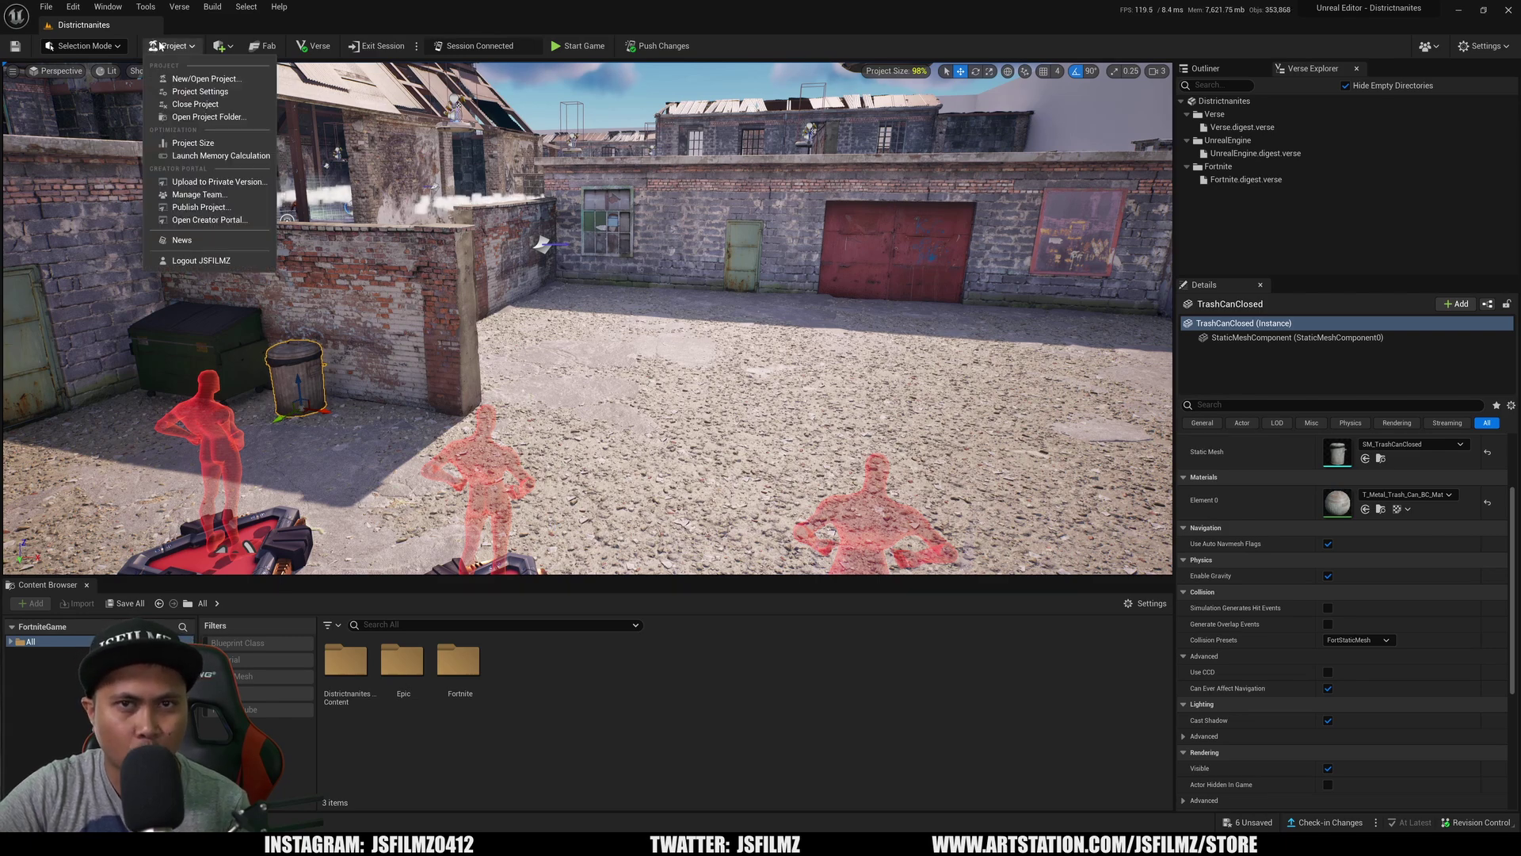
click(323, 26)
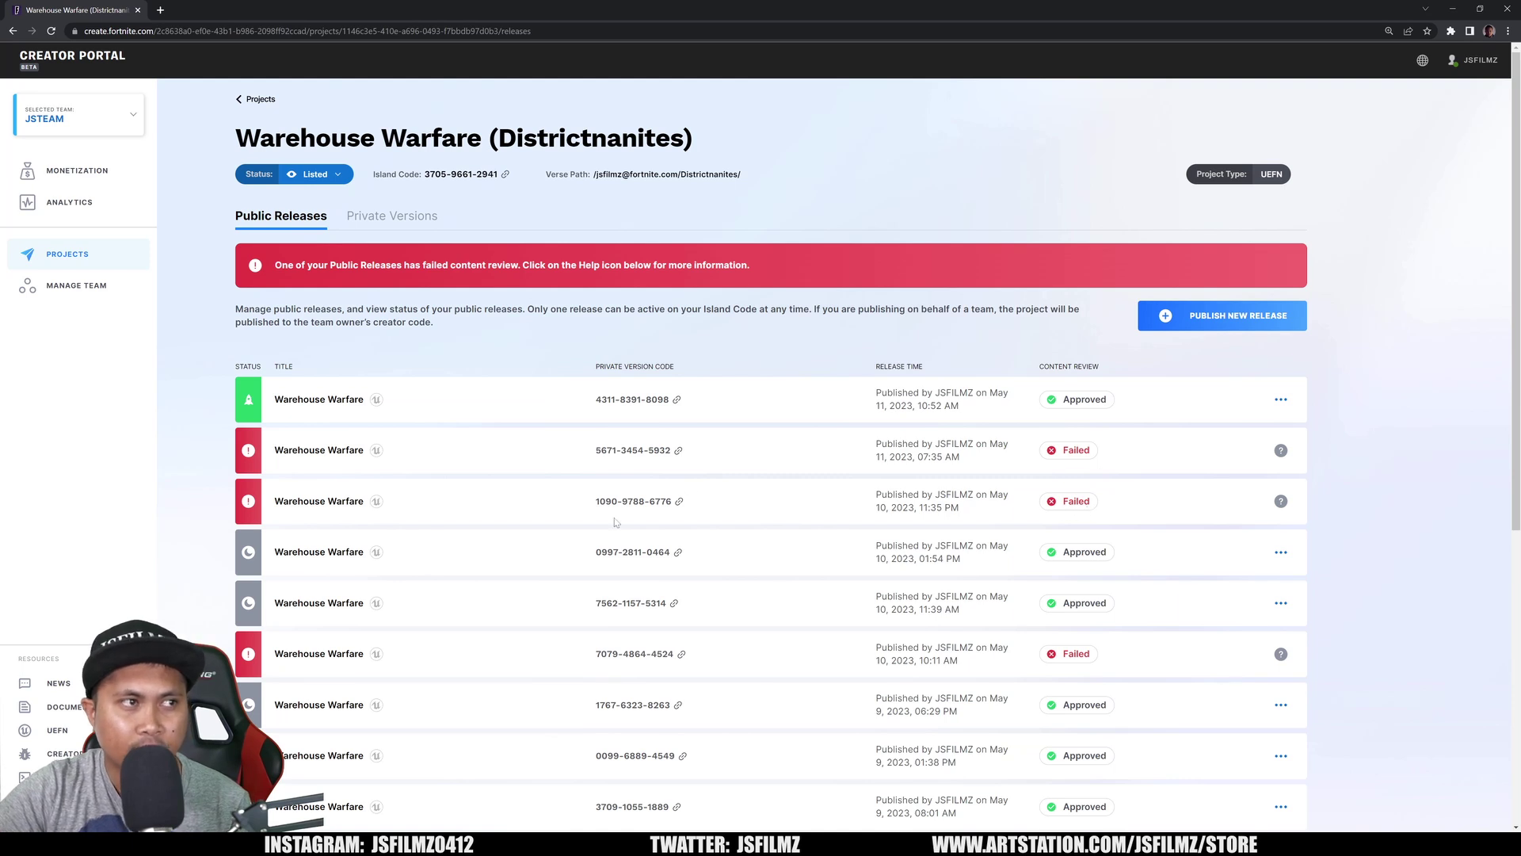
Highlight the publish times of the third and second failed releases to compare them.
triple_click(990, 516)
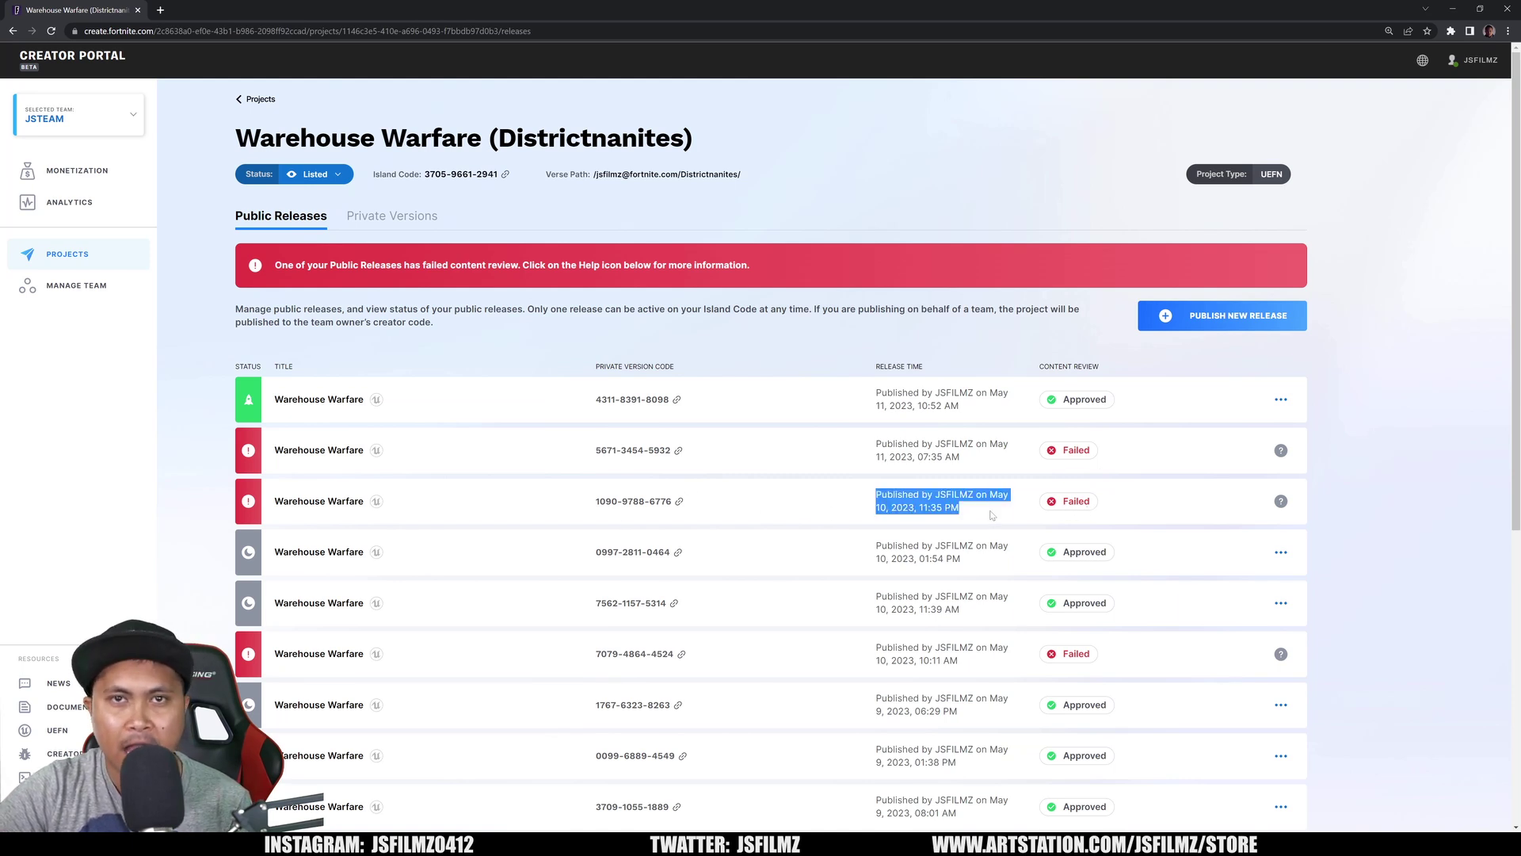
click(862, 450)
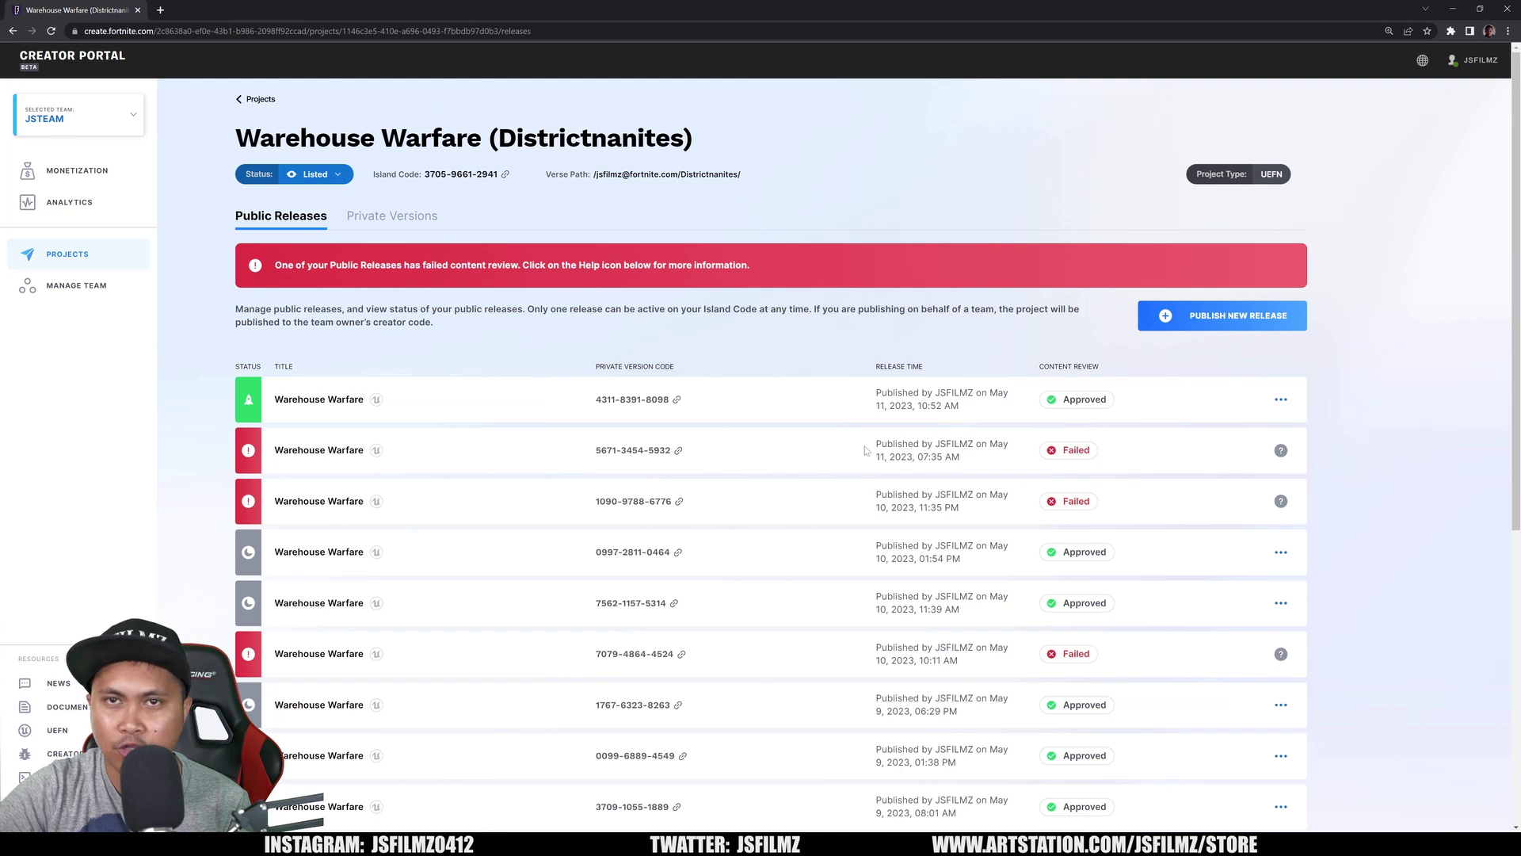
drag(865, 450, 1039, 475)
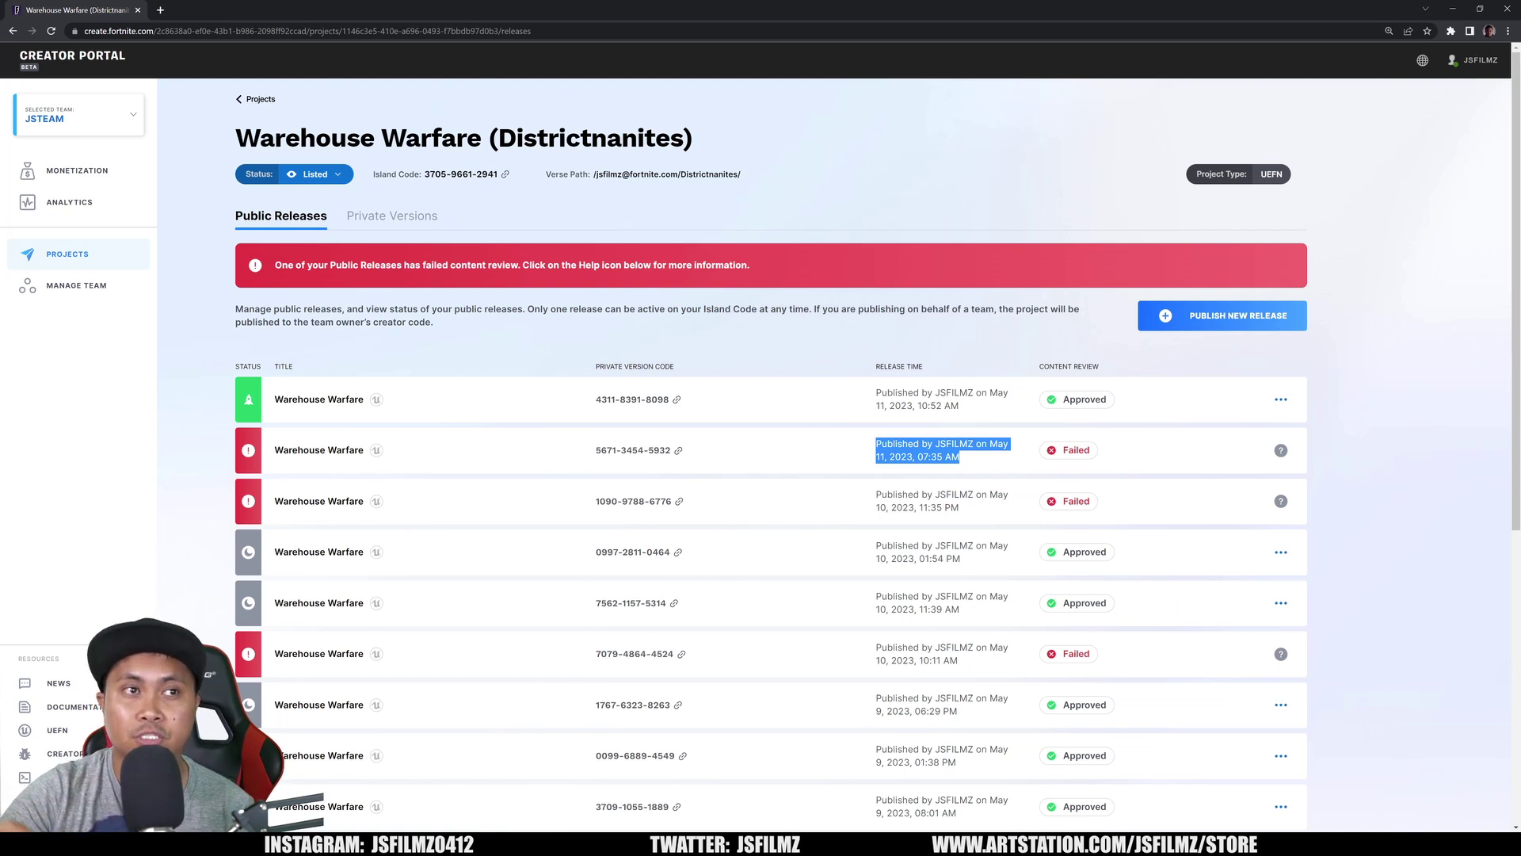
click(929, 366)
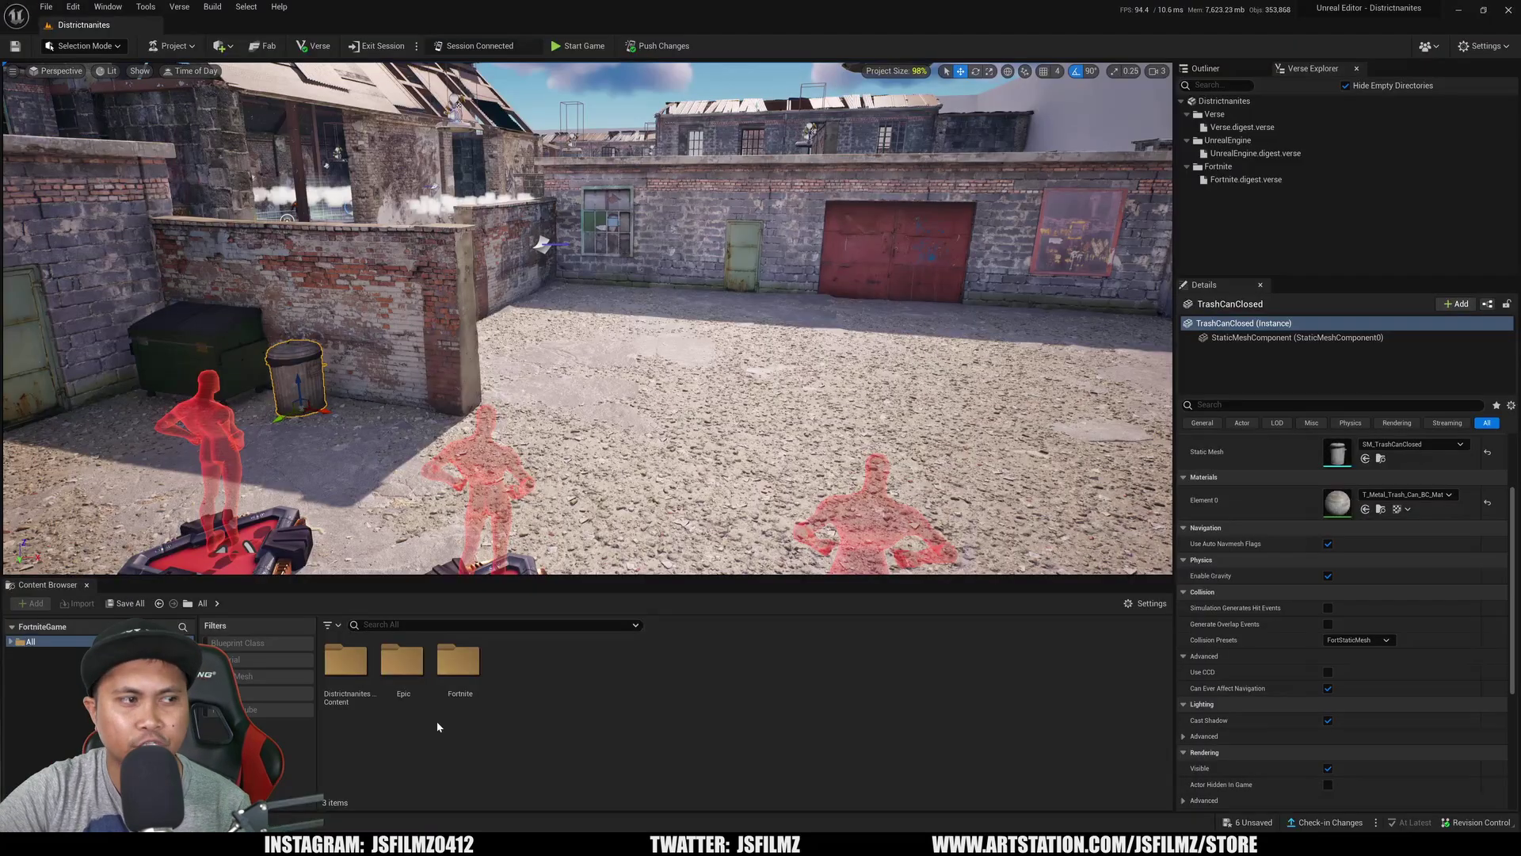
right_drag(406, 371, 406, 372)
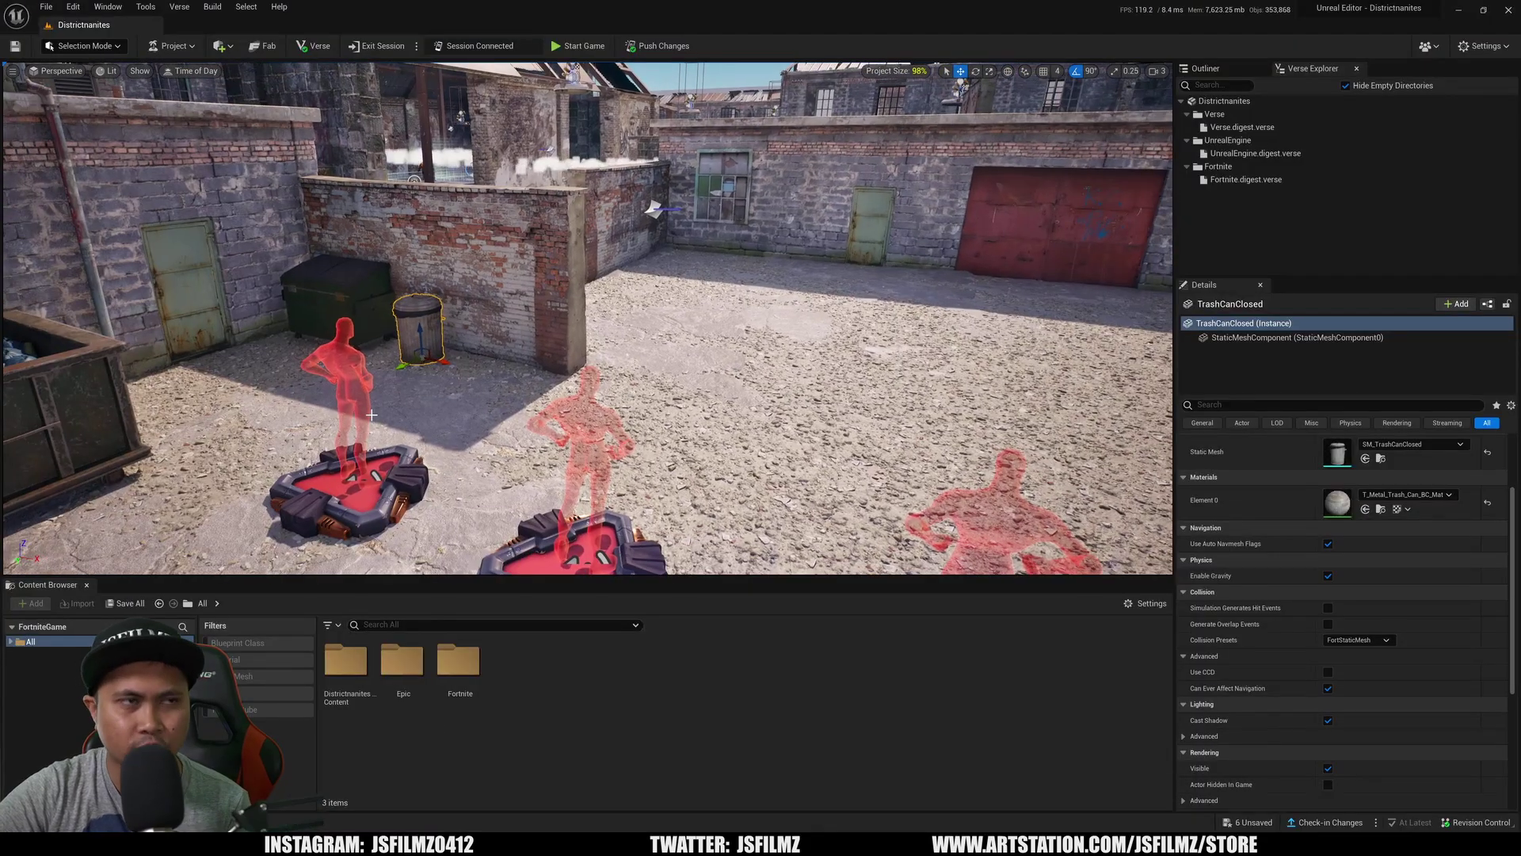